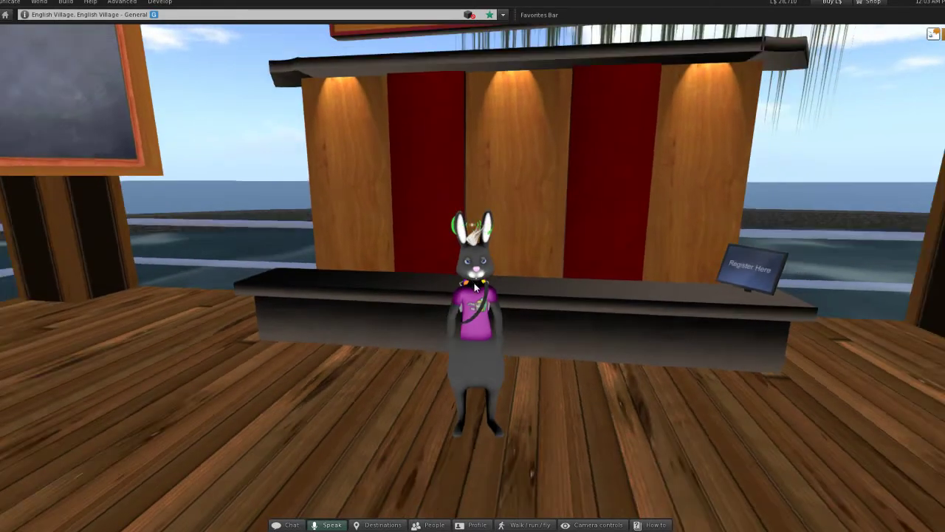
# Create a new box on the wooden floor in front of the registration desk.
pyautogui.scroll(-3, 472, 283)
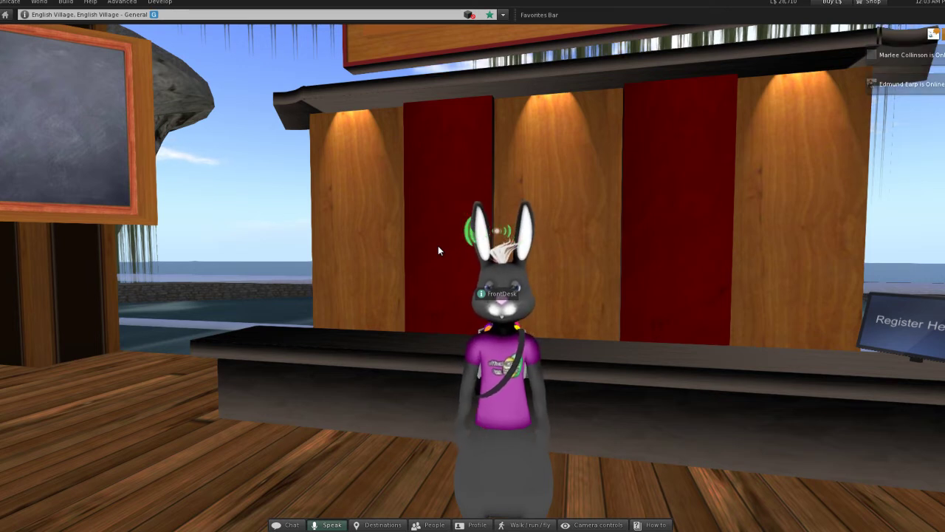
pyautogui.keyDown('alt'); pyautogui.moveTo(506, 369); pyautogui.dragTo(479, 324); pyautogui.keyUp('alt')
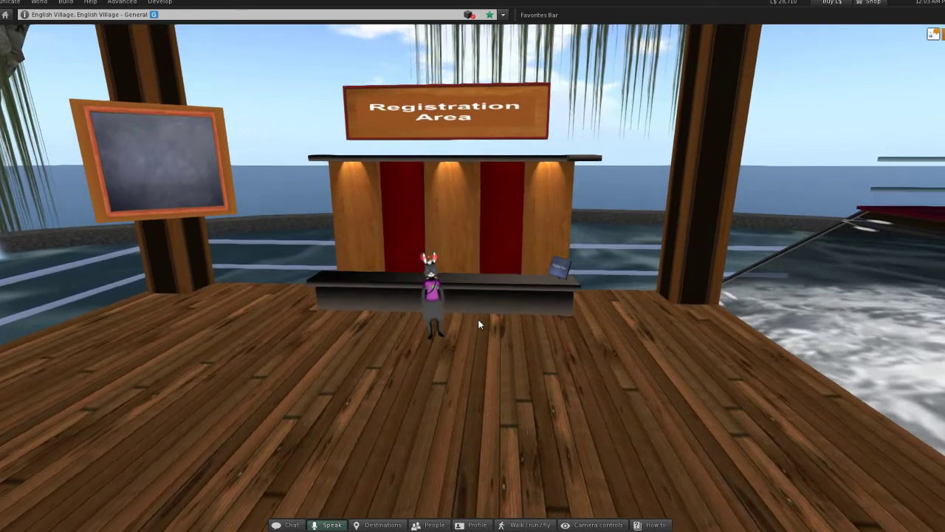
pyautogui.rightClick(480, 370)
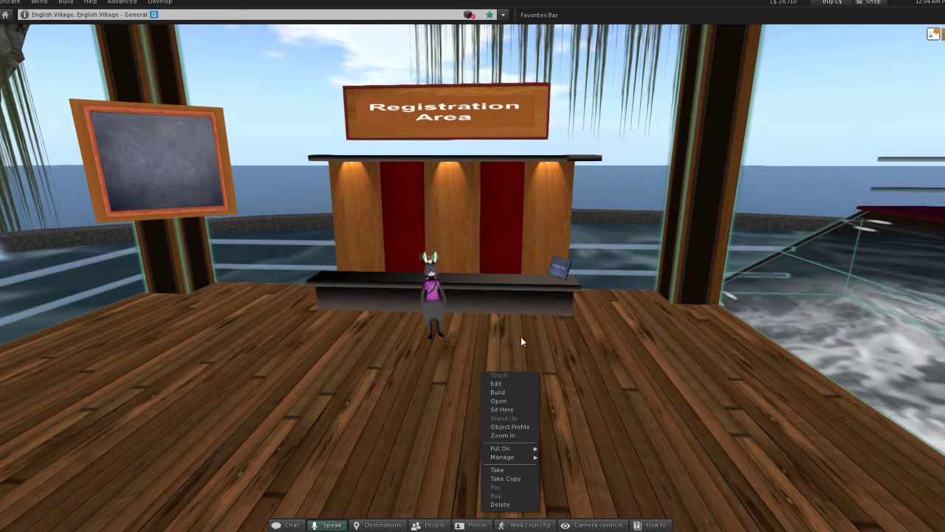
pyautogui.click(495, 384)
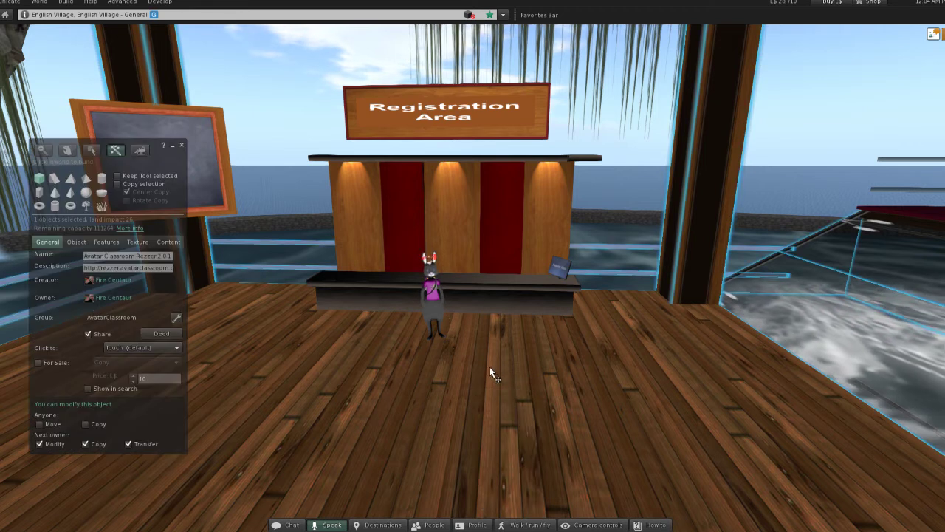
pyautogui.click(492, 369)
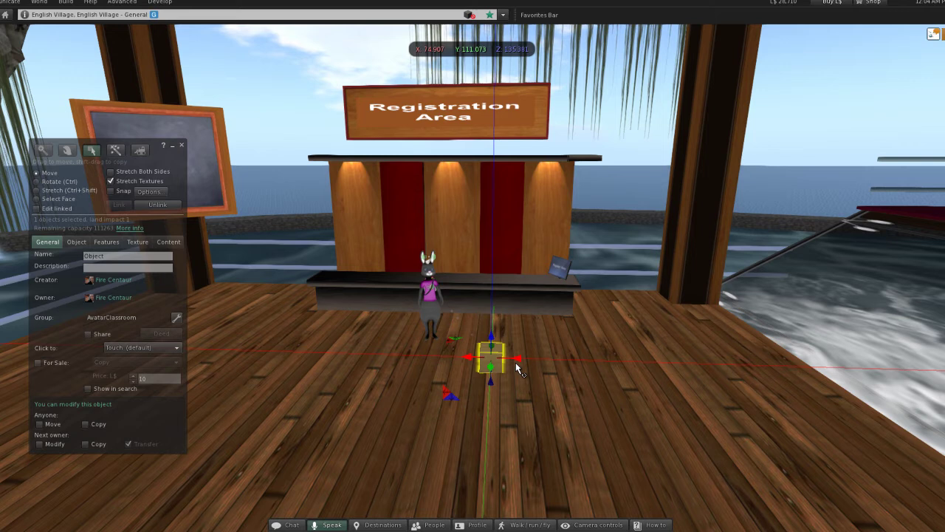
# Stretch the new box uniformly to about 4.17 m on every side.
pyautogui.press('ctrl')
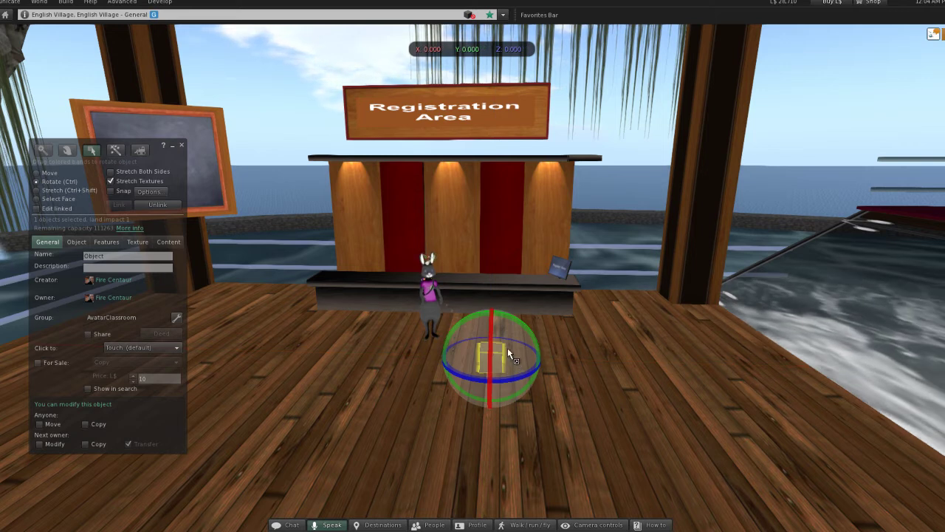
pyautogui.hotkey('ctrl', 'shift')
pyautogui.moveTo(502, 345); pyautogui.dragTo(876, 270)
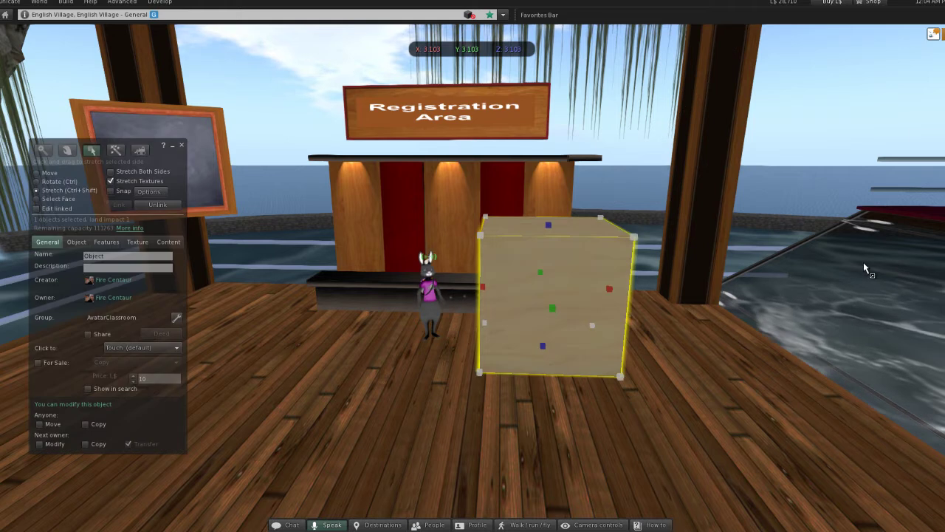
pyautogui.moveTo(636, 239); pyautogui.dragTo(720, 188)
pyautogui.hotkey('ctrl', 'shift')
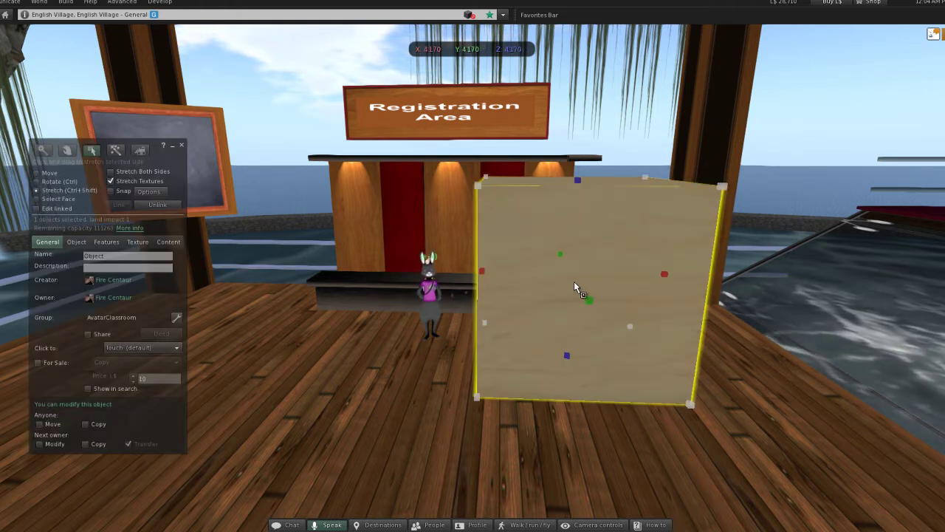
# Flatten the enlarged box into a thin upright panel.
pyautogui.hotkey('ctrl', 'shift')
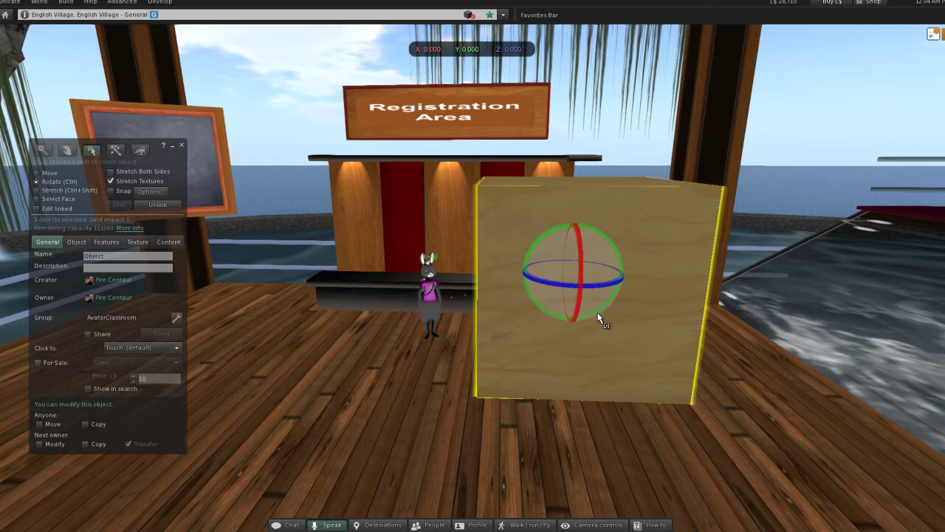
pyautogui.moveTo(588, 301); pyautogui.dragTo(574, 259)
pyautogui.moveTo(574, 260); pyautogui.dragTo(470, 287)
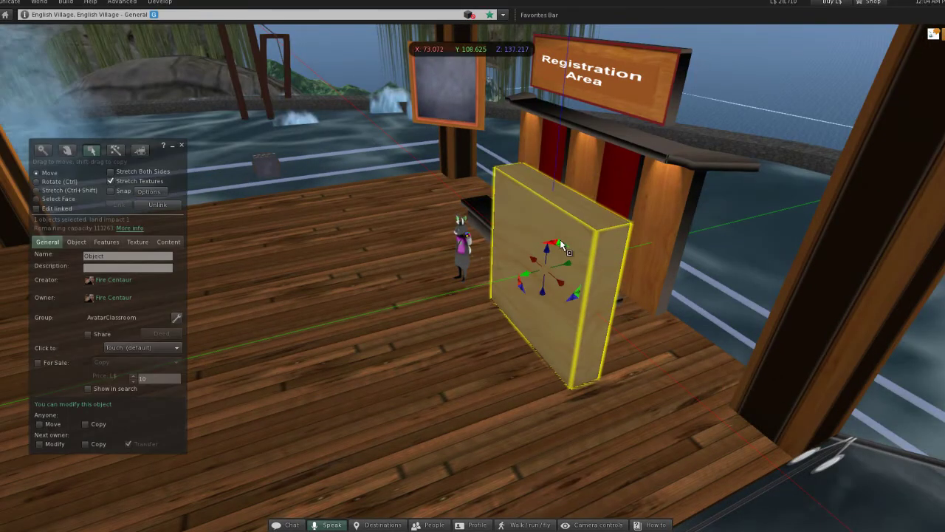
# Move the panel onto the open floor at about X 79.6, Y 114.5 and rotate it to stand facing the desk.
pyautogui.moveTo(560, 239); pyautogui.dragTo(282, 214)
pyautogui.press('ctrl')
pyautogui.press('shift')
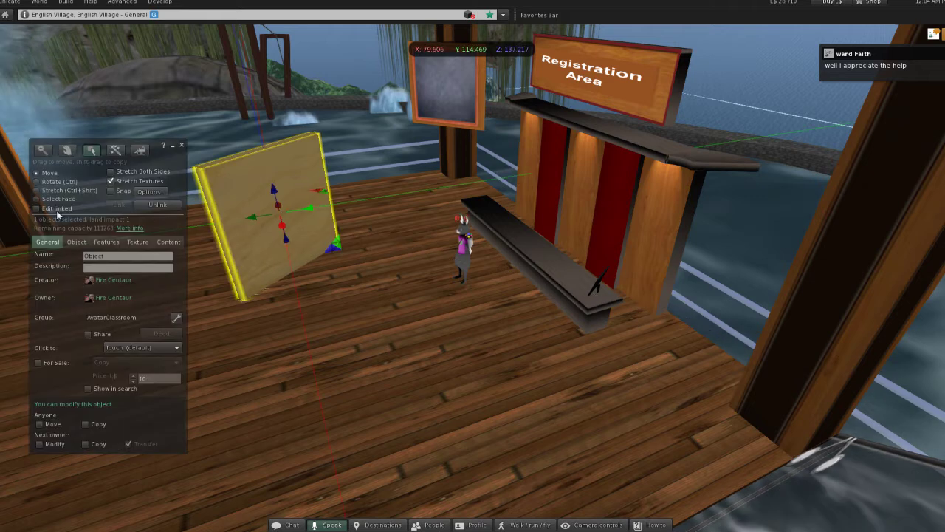
# Select only the large front face of the panel.
pyautogui.moveTo(158, 159); pyautogui.dragTo(159, 124)
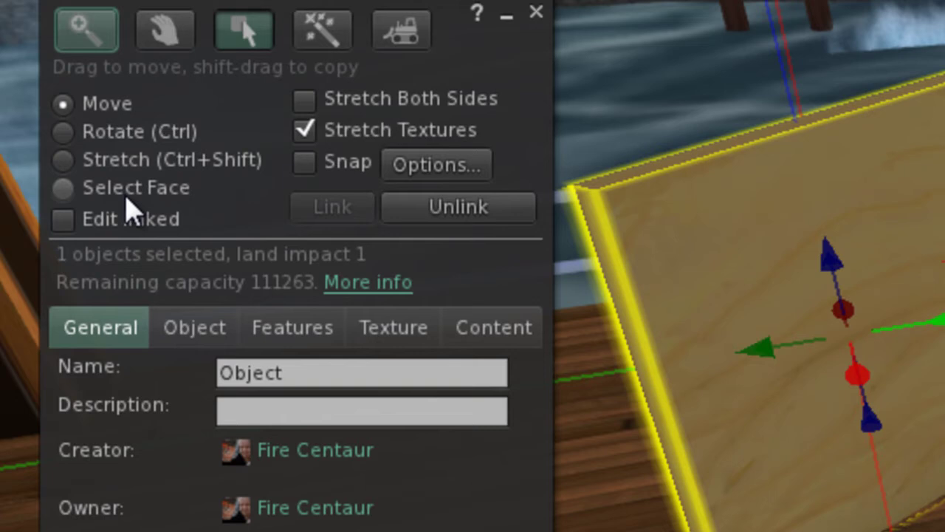
pyautogui.click(104, 186)
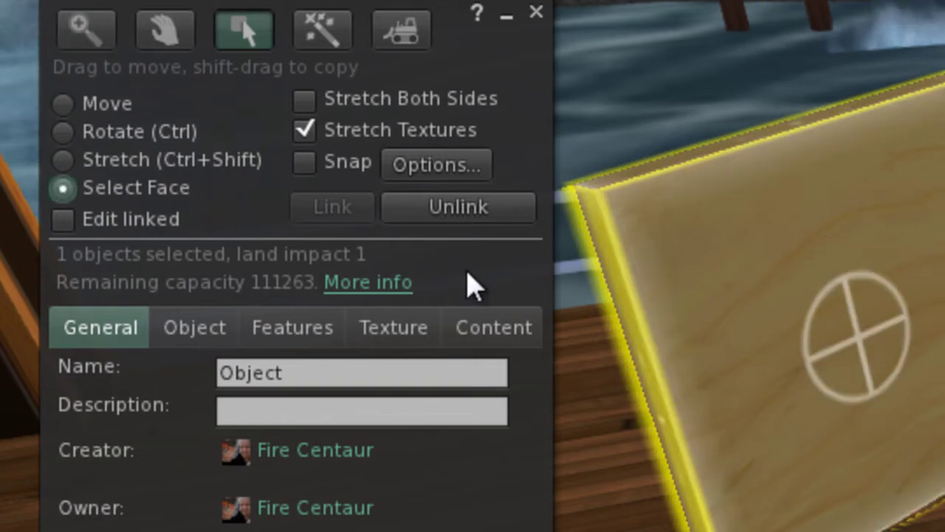
pyautogui.click(803, 250)
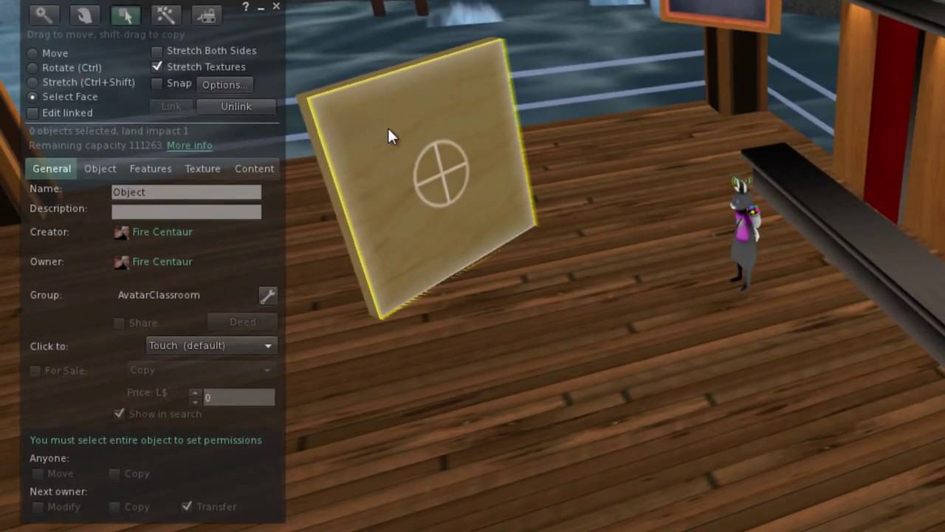
# Start adding media to the selected face's texture and move the media settings into full view.
pyautogui.click(204, 168)
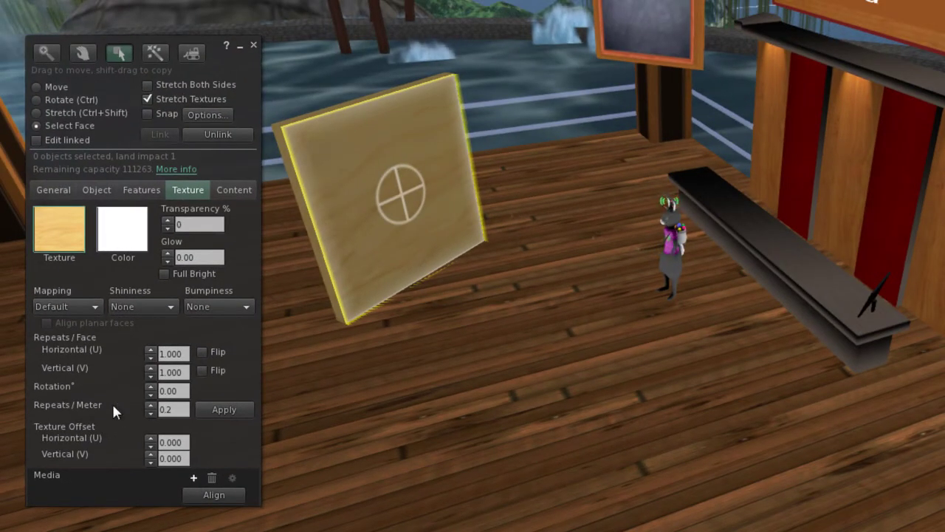
pyautogui.click(193, 478)
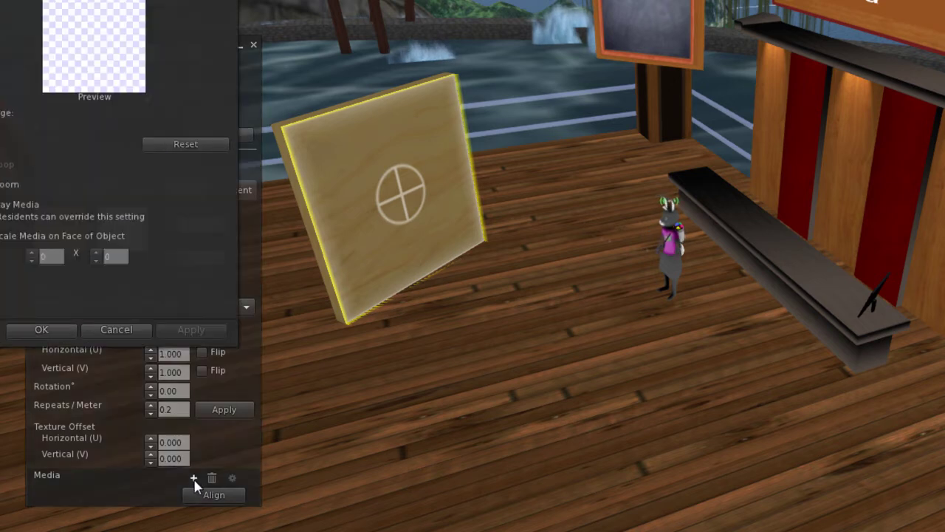
pyautogui.moveTo(184, 89); pyautogui.dragTo(509, 103)
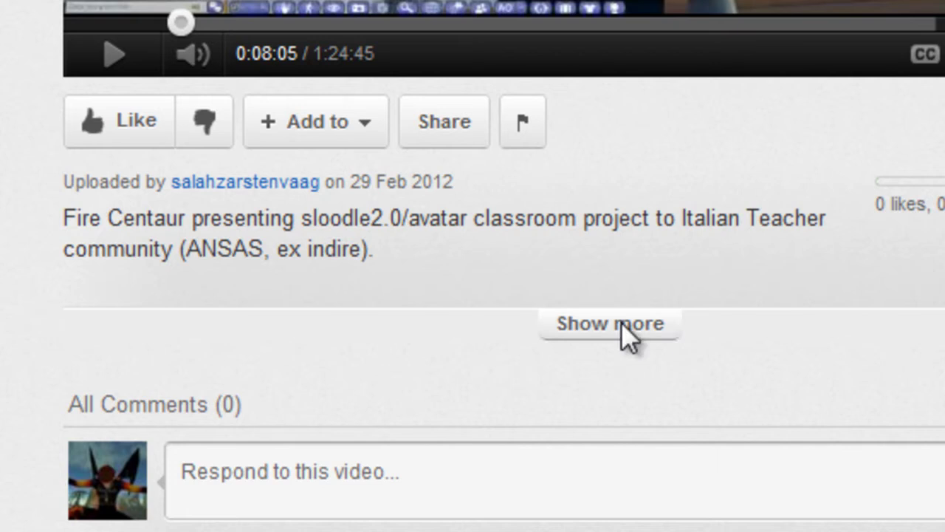
# Switch to the YouTube video page, display the video's sharing options and select its full iframe embed code.
pyautogui.click(448, 144)
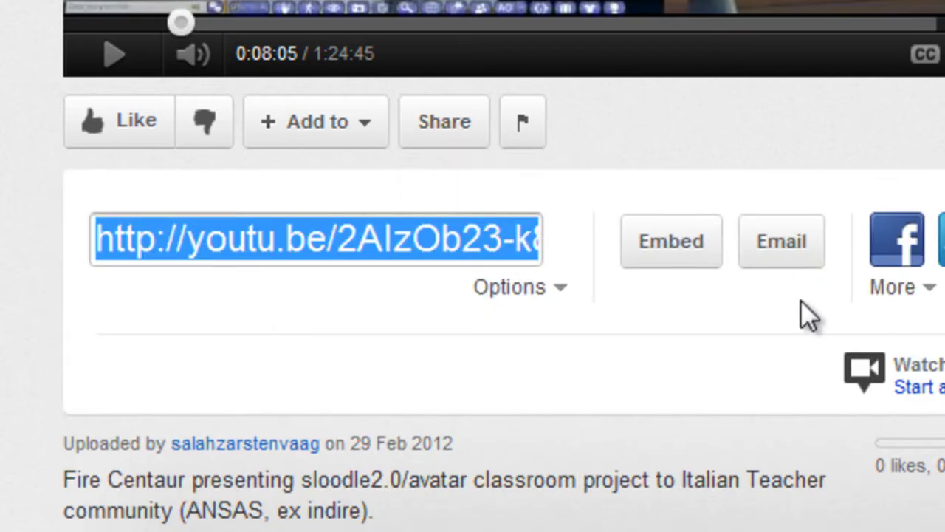
pyautogui.click(694, 273)
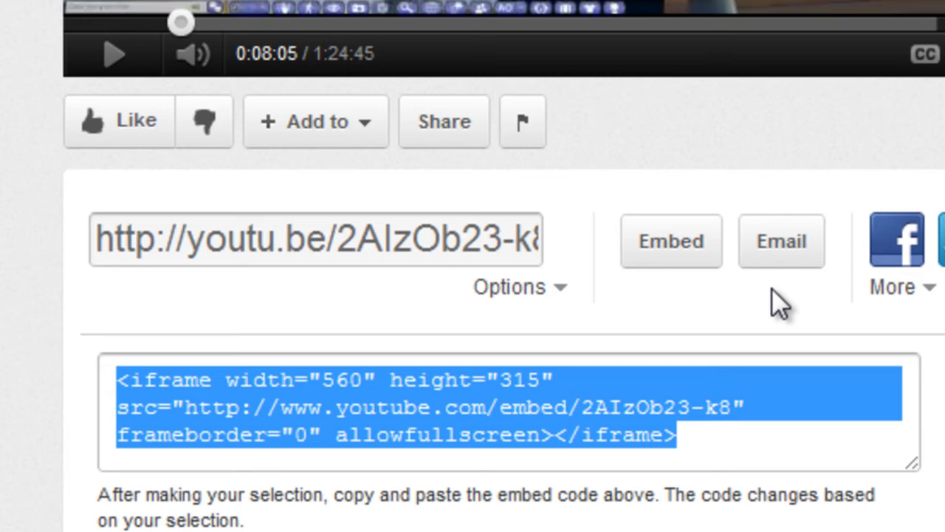
pyautogui.click(625, 429)
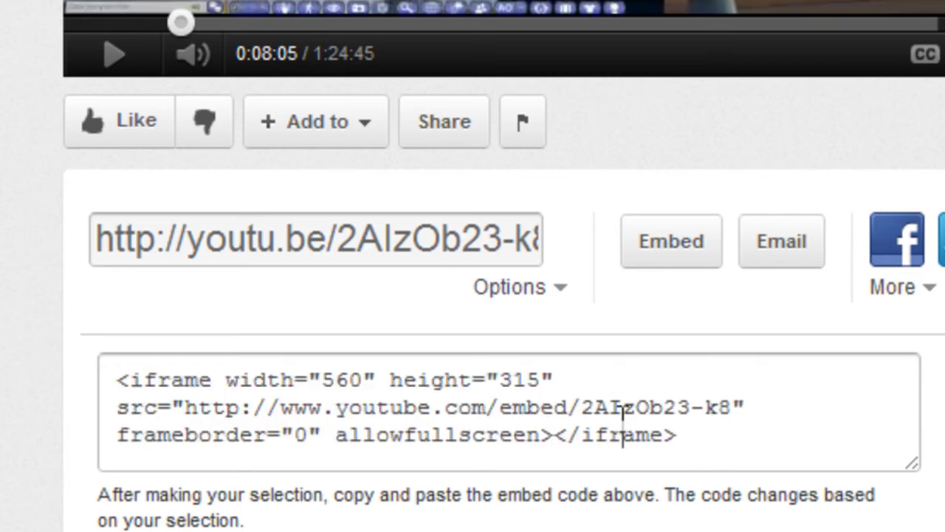
pyautogui.moveTo(636, 436); pyautogui.dragTo(270, 377)
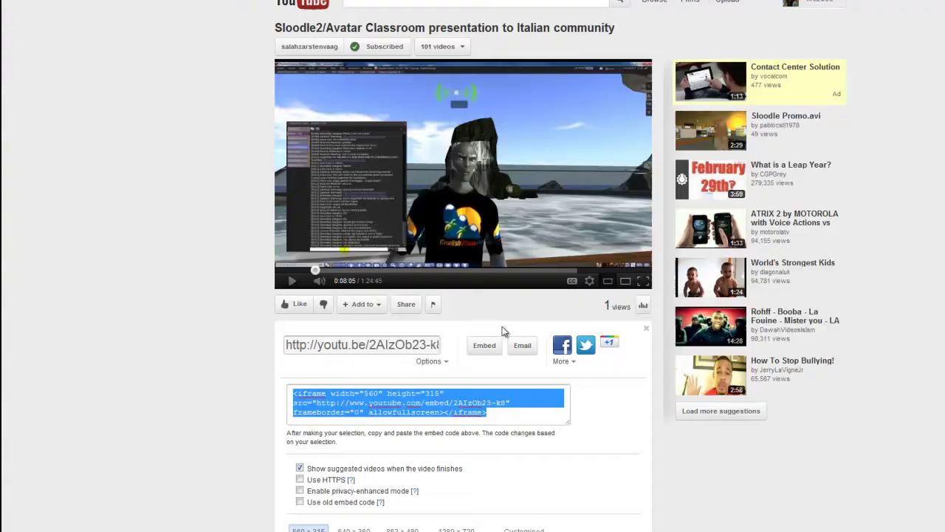
# Switch to the Data URL note, put the iframe embed code after data:text and highlight the video address in its src attribute.
pyautogui.hotkey('alt', 'Tab')
pyautogui.press('Tab')
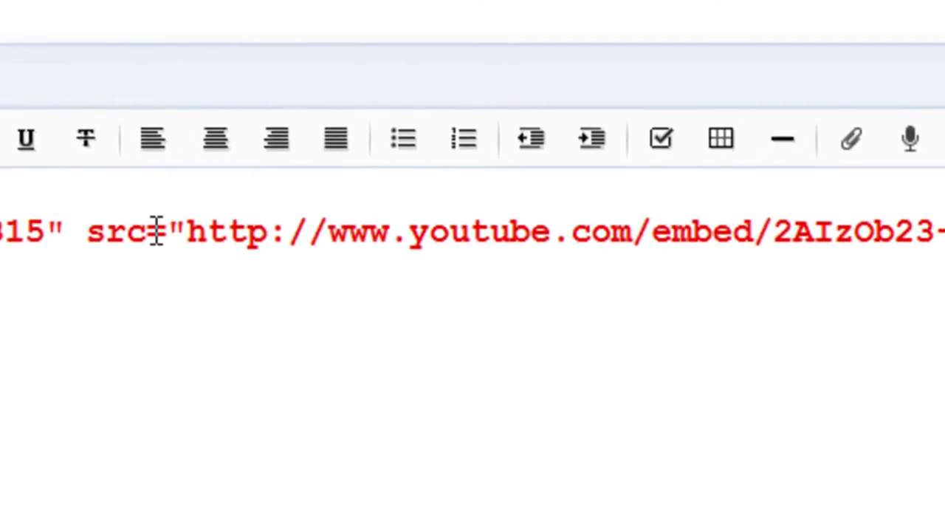
pyautogui.moveTo(171, 235); pyautogui.dragTo(944, 213)
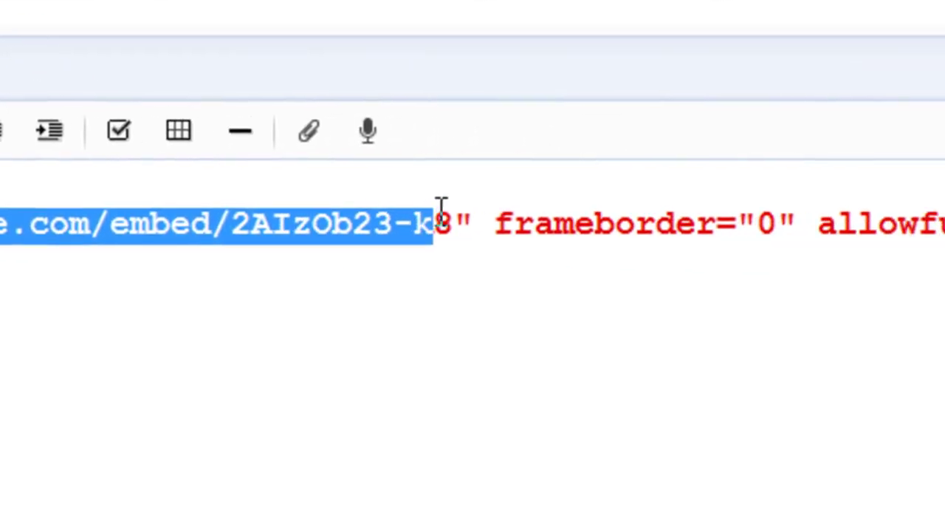
pyautogui.moveTo(441, 207); pyautogui.dragTo(425, 219)
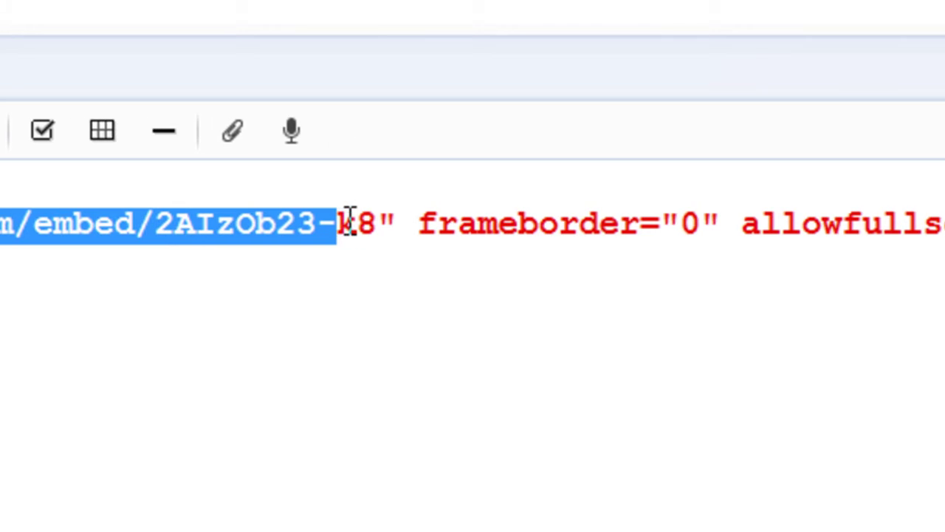
pyautogui.moveTo(349, 221); pyautogui.dragTo(357, 223)
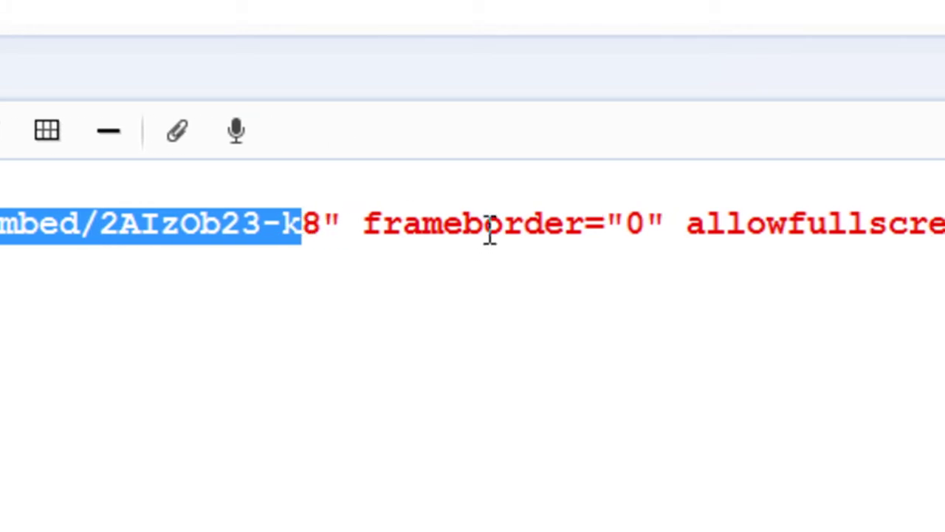
# Add autoplay="0" to the iframe code just before the frameborder attribute.
pyautogui.click(670, 214)
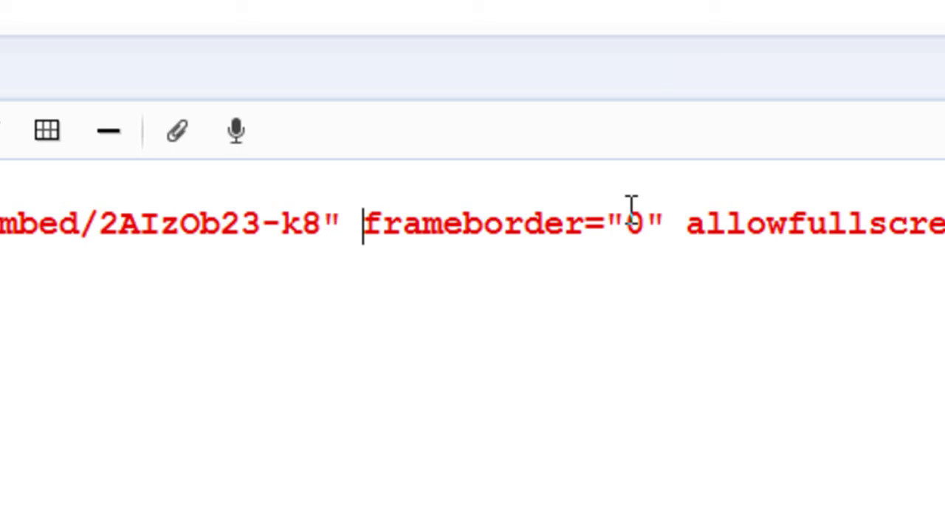
pyautogui.write('autoplay')
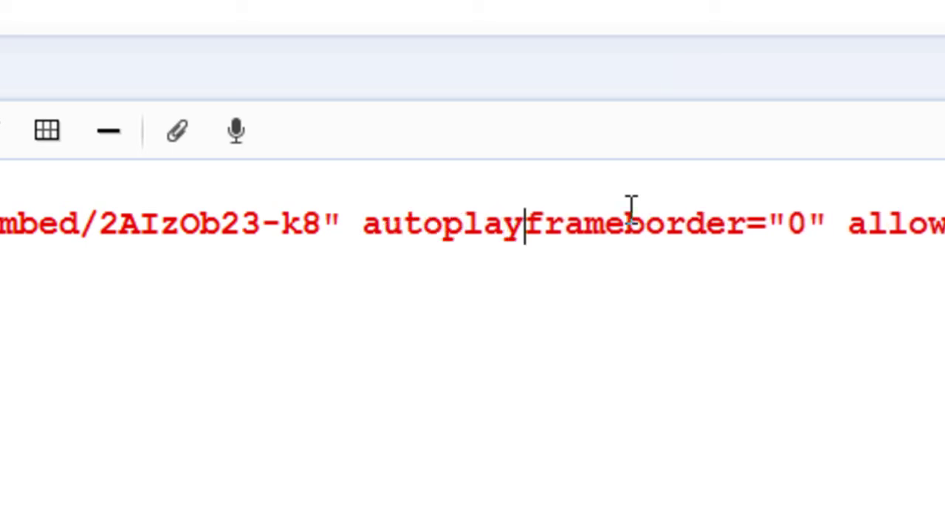
pyautogui.write('="0')
pyautogui.write('"-')
pyautogui.press('BackSpace')
pyautogui.write('0"')
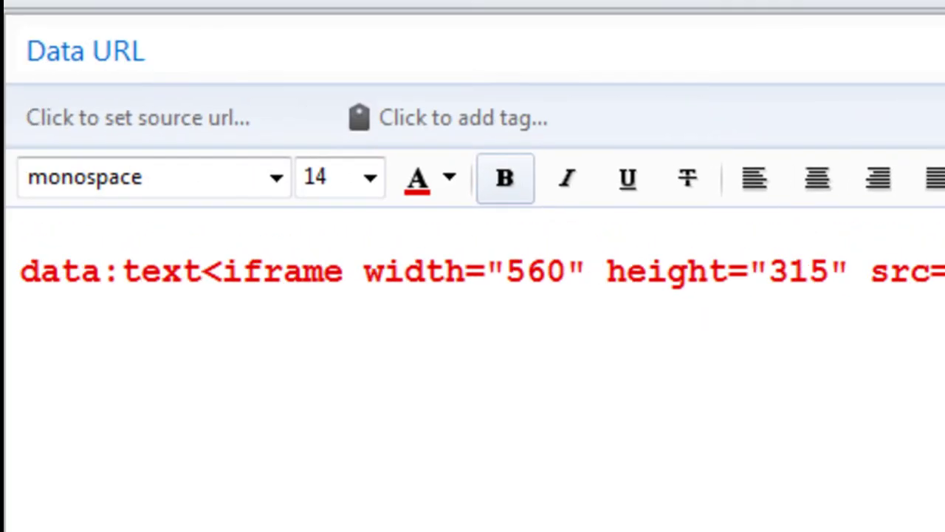
# Complete the prefix before the iframe tag so it reads data:text/html, including the comma.
pyautogui.write('/htm')
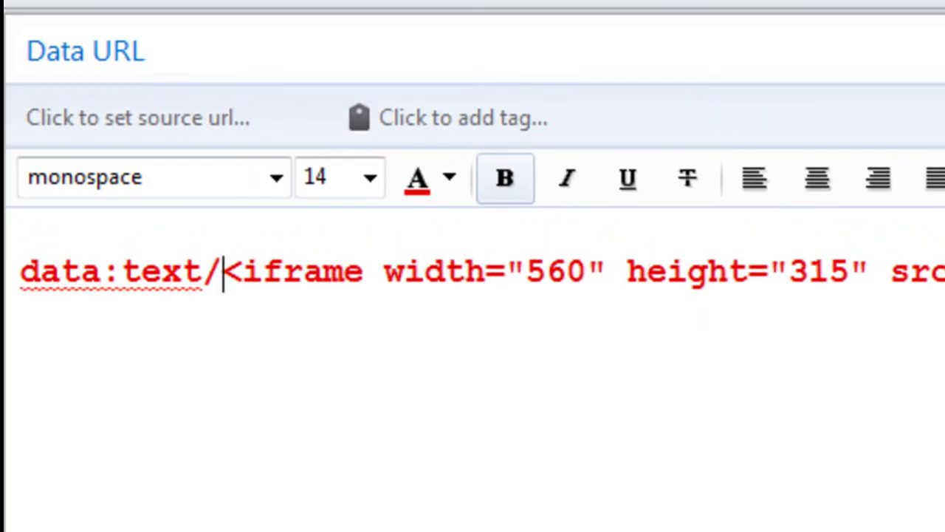
pyautogui.write('l')
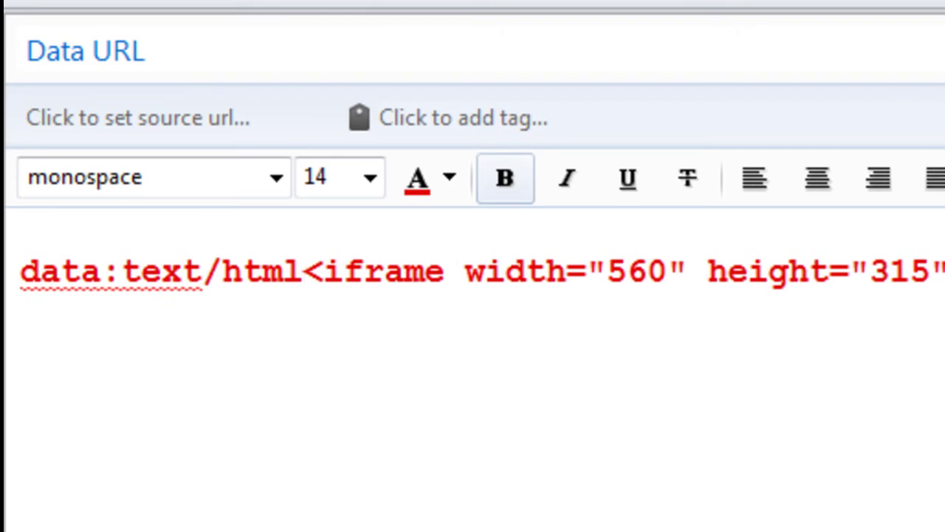
pyautogui.write(',')
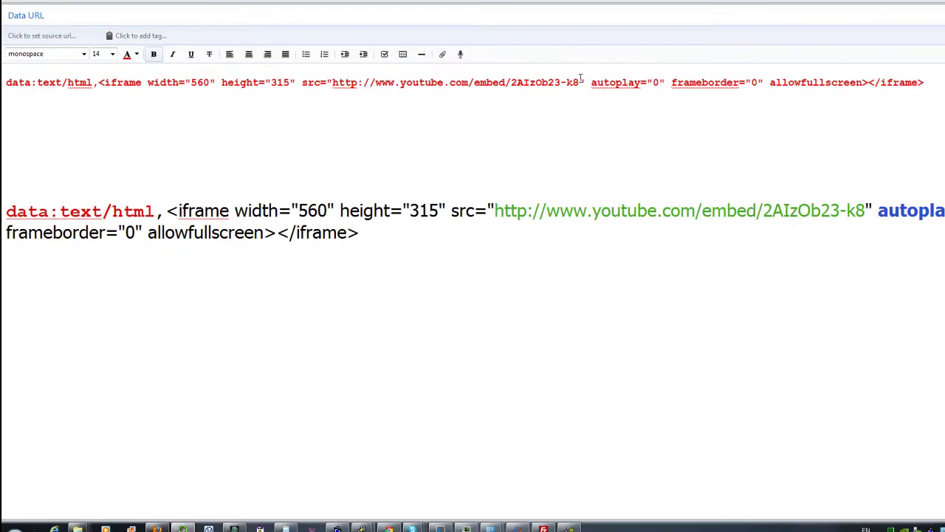
# Copy the complete data URL from the note, switch back to Second Life and set it as the media Home Page.
pyautogui.hotkey('ctrl', 'a')
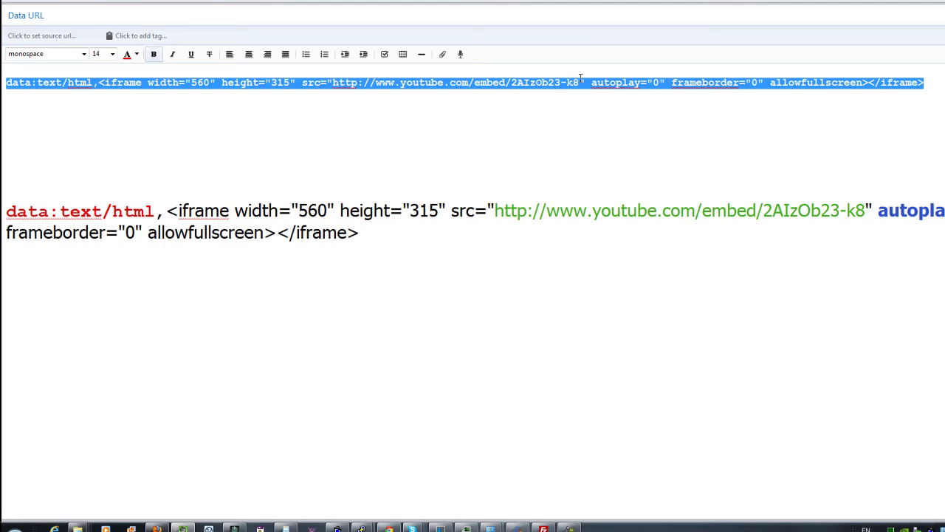
pyautogui.hotkey('alt', 'Tab')
pyautogui.press('Tab')
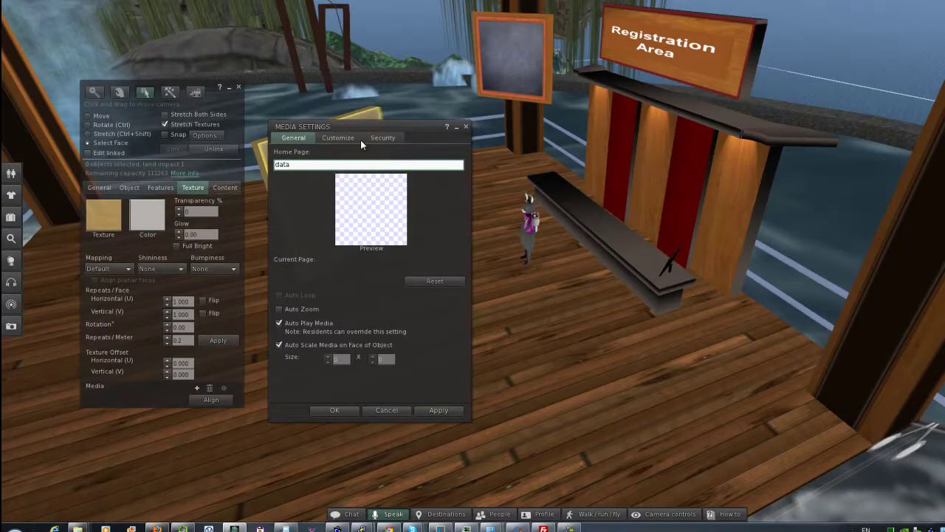
pyautogui.hotkey('ctrl', 'a')
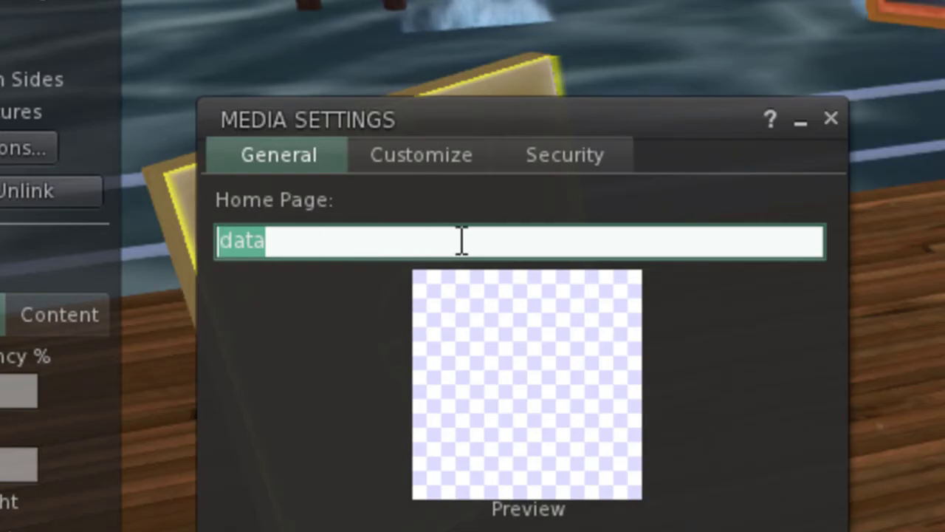
pyautogui.hotkey('ctrl', 'v')
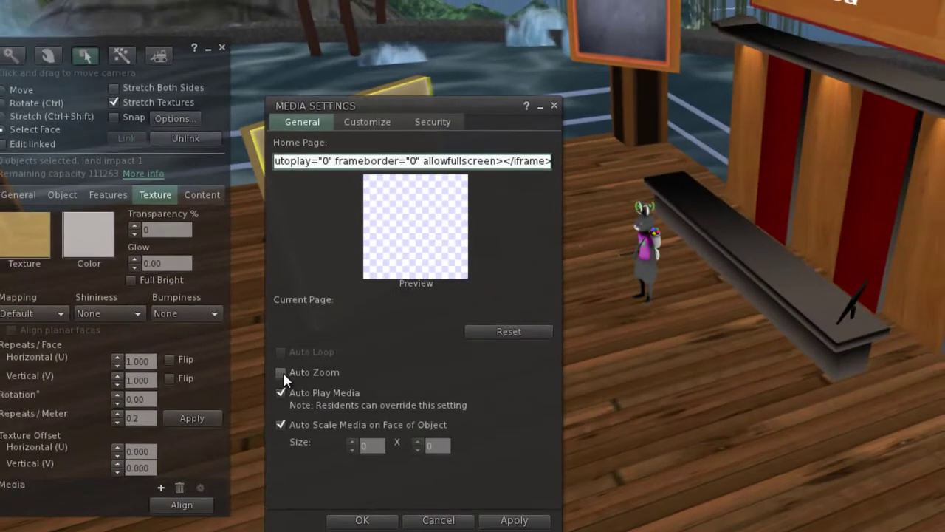
# Enable Auto Zoom for the panel's media and confirm the media settings.
pyautogui.click(283, 373)
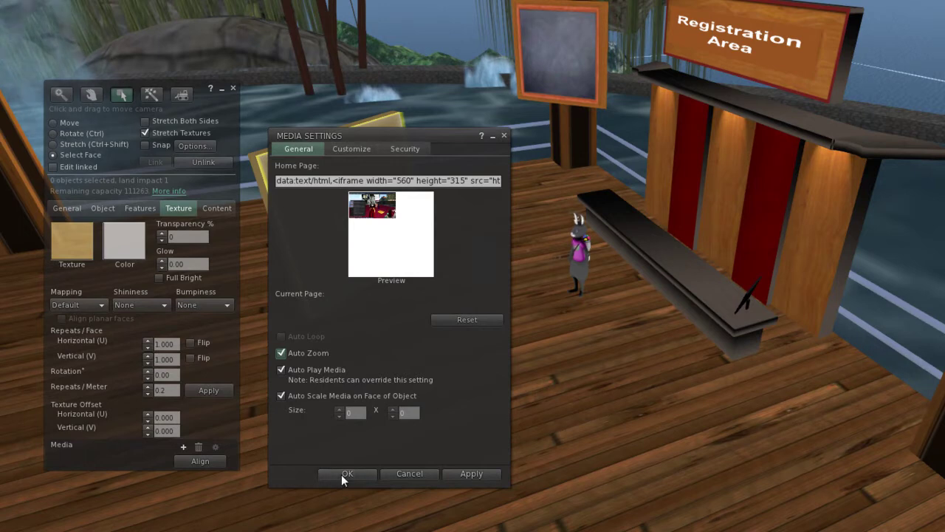
pyautogui.click(333, 519)
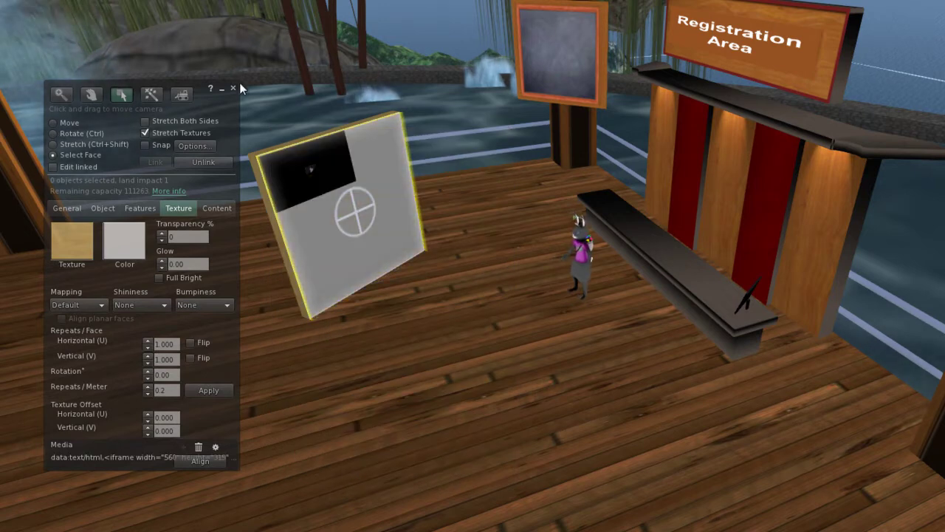
# Close the build window and test the embedded video on the panel's front face by playing and pausing it.
pyautogui.keyDown('alt'); pyautogui.moveTo(312, 195); pyautogui.dragTo(581, 331); pyautogui.keyUp('alt')
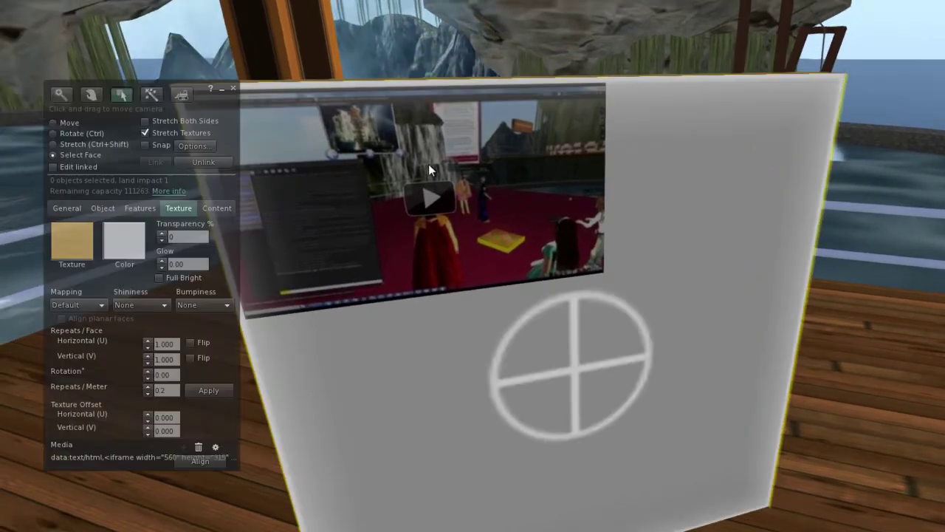
pyautogui.click(233, 88)
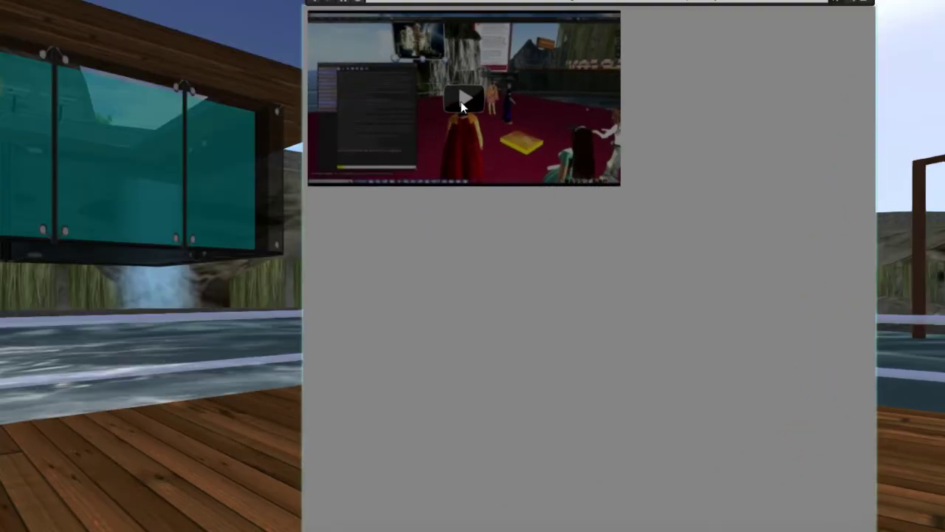
pyautogui.click(463, 104)
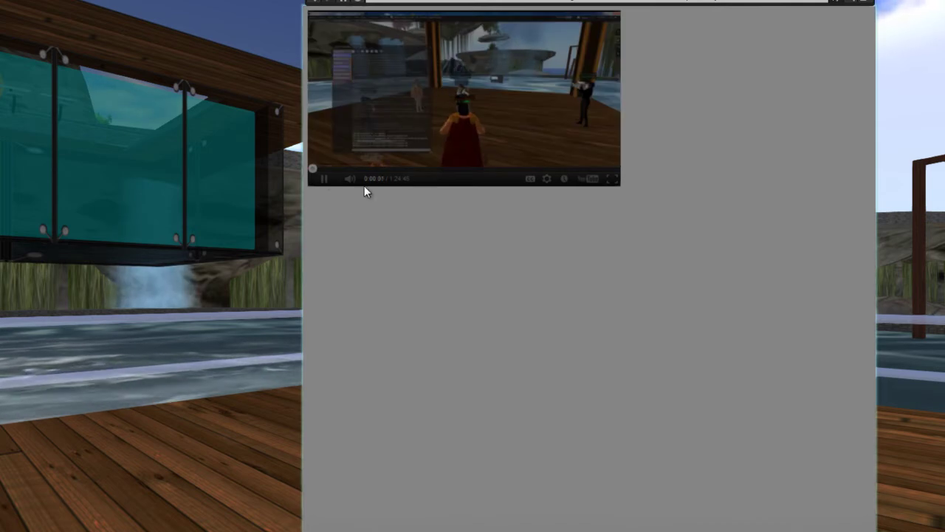
pyautogui.click(323, 178)
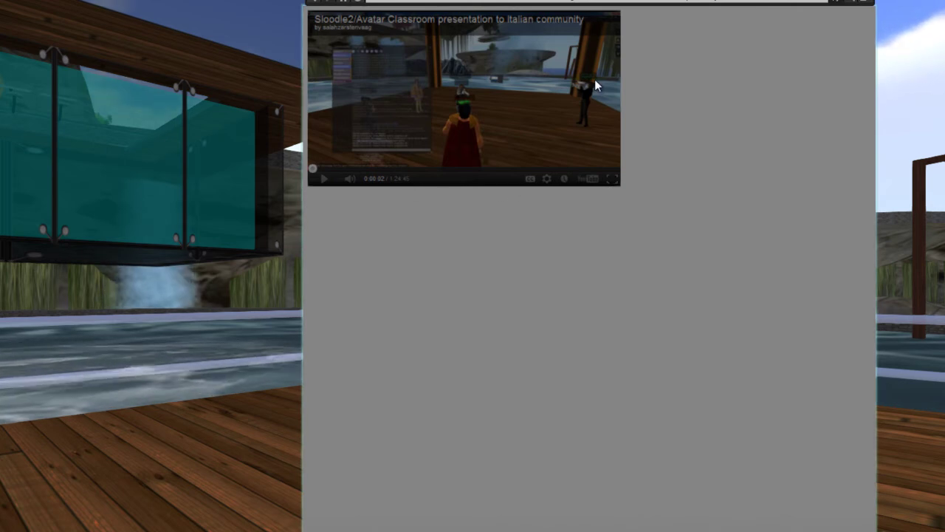
# Open the panel for editing, select its front face and set the horizontal texture repeats per face to 0.400.
pyautogui.rightClick(540, 179)
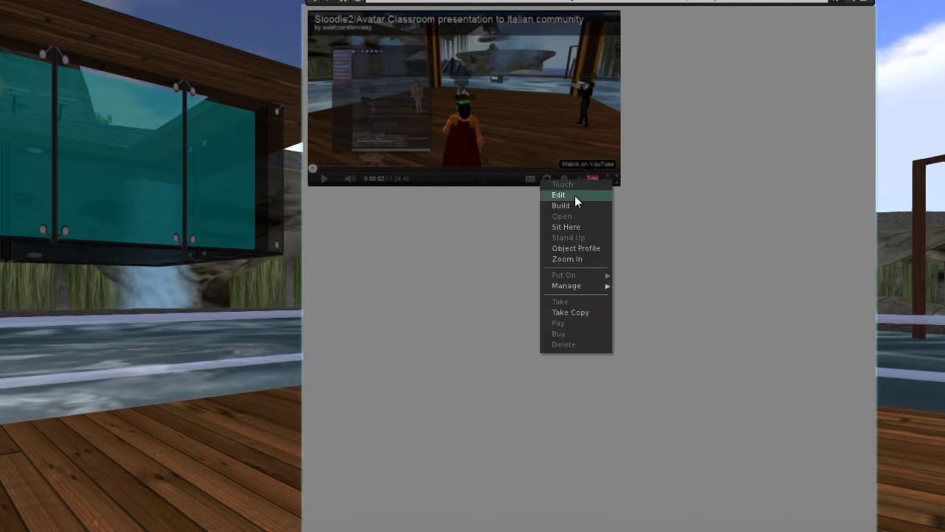
pyautogui.click(575, 195)
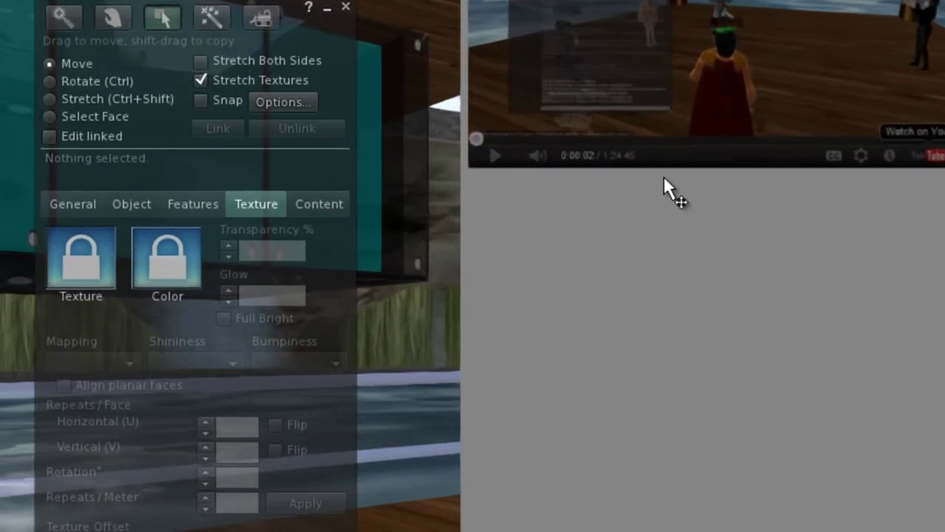
pyautogui.click(66, 121)
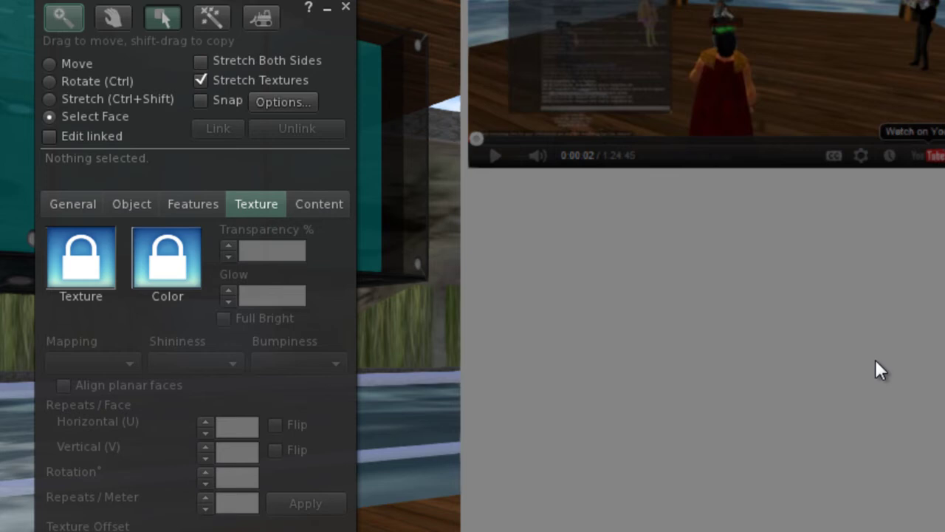
pyautogui.click(848, 262)
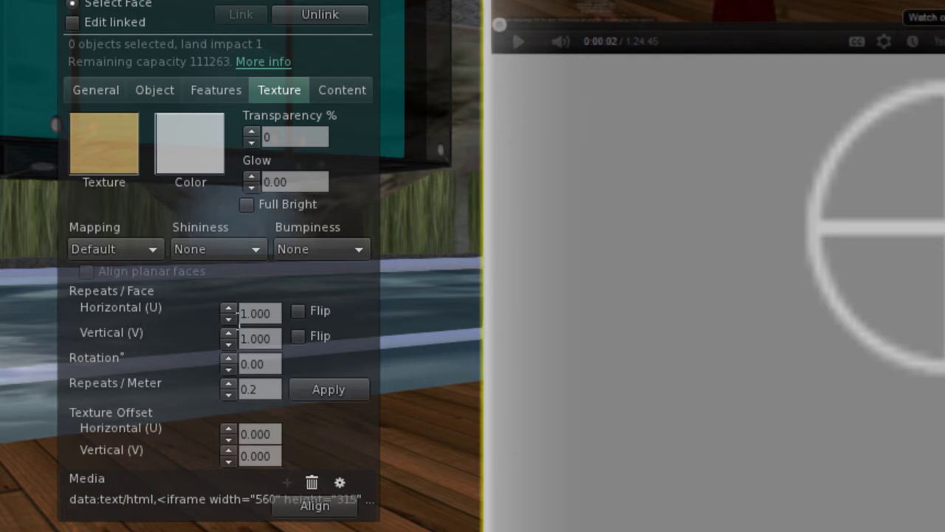
pyautogui.click(231, 316)
pyautogui.click(230, 316)
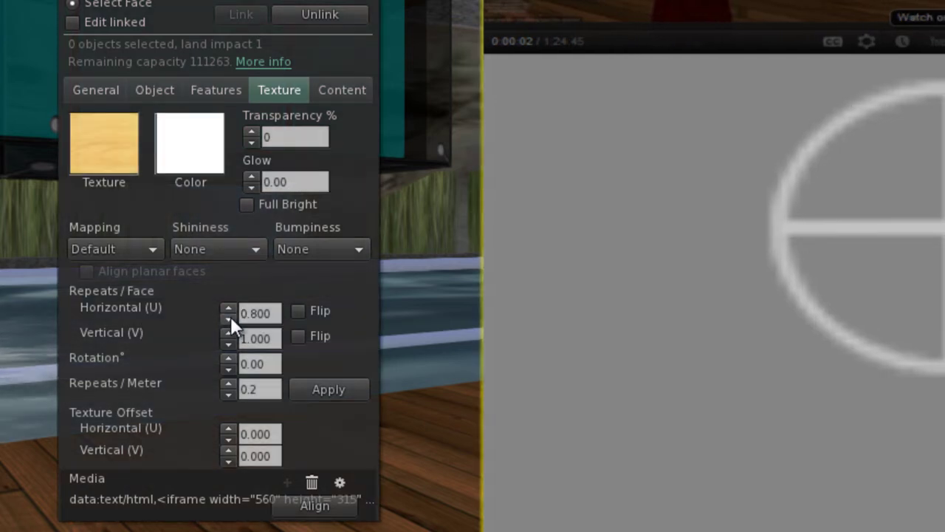
pyautogui.click(230, 316)
pyautogui.click(230, 316)
pyautogui.click(231, 316)
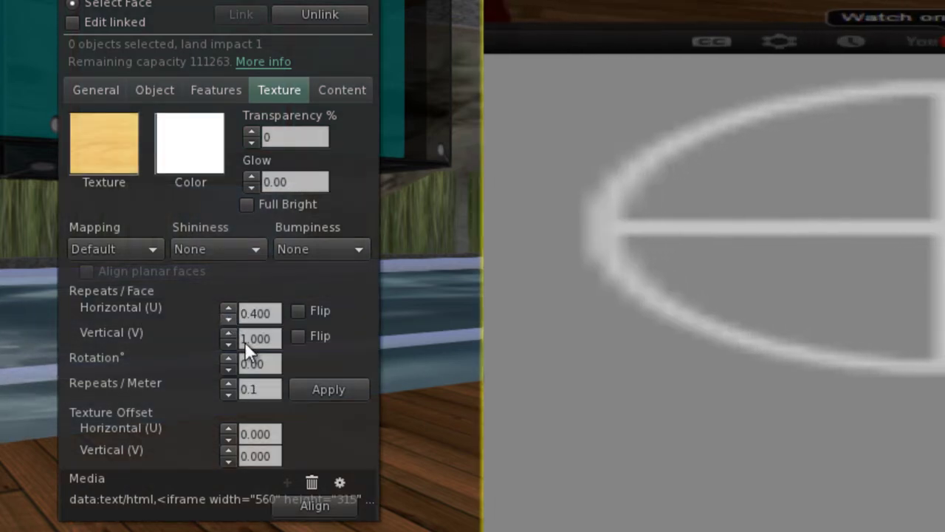
# Reduce the front face's vertical texture repeats per face to 0.500.
pyautogui.click(229, 343)
pyautogui.click(229, 342)
pyautogui.click(229, 343)
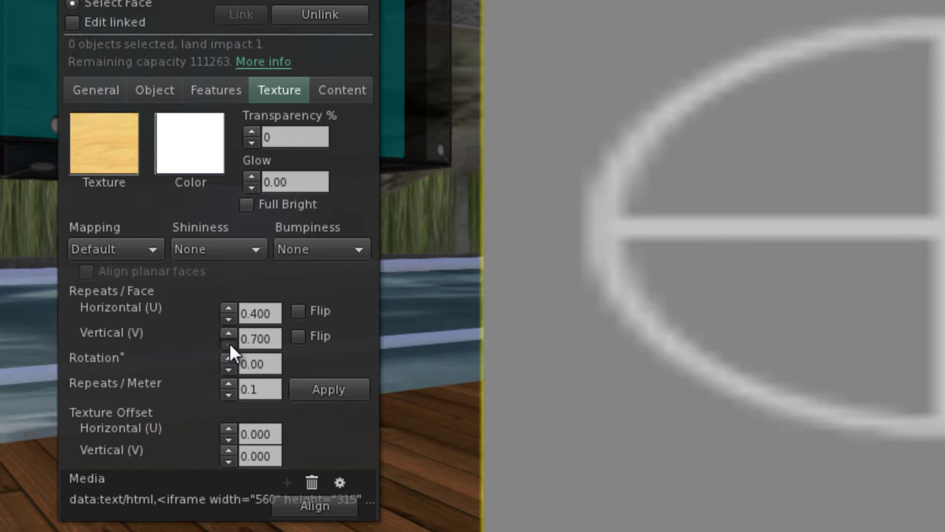
pyautogui.click(229, 343)
pyautogui.click(229, 343)
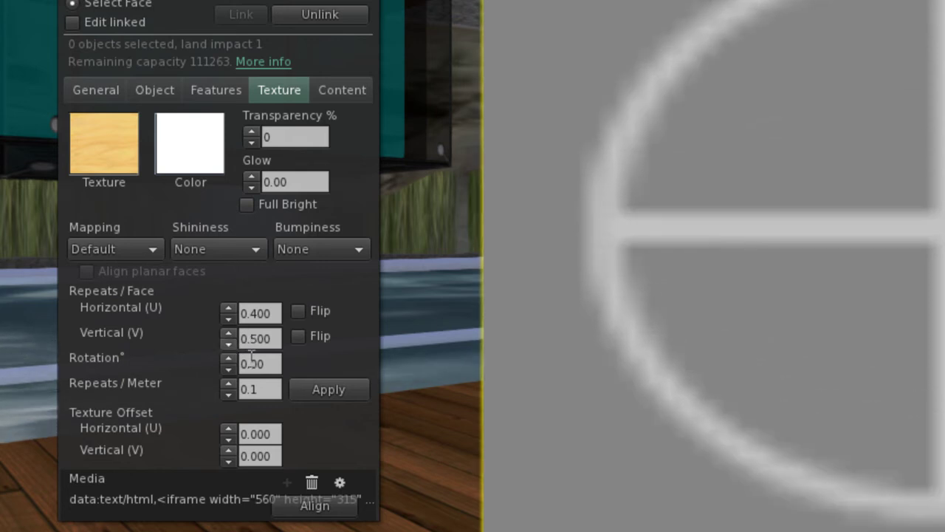
# Set the front face's horizontal texture offset to -0.300.
pyautogui.click(226, 438)
pyautogui.click(226, 438)
pyautogui.click(226, 438)
pyautogui.click(226, 438)
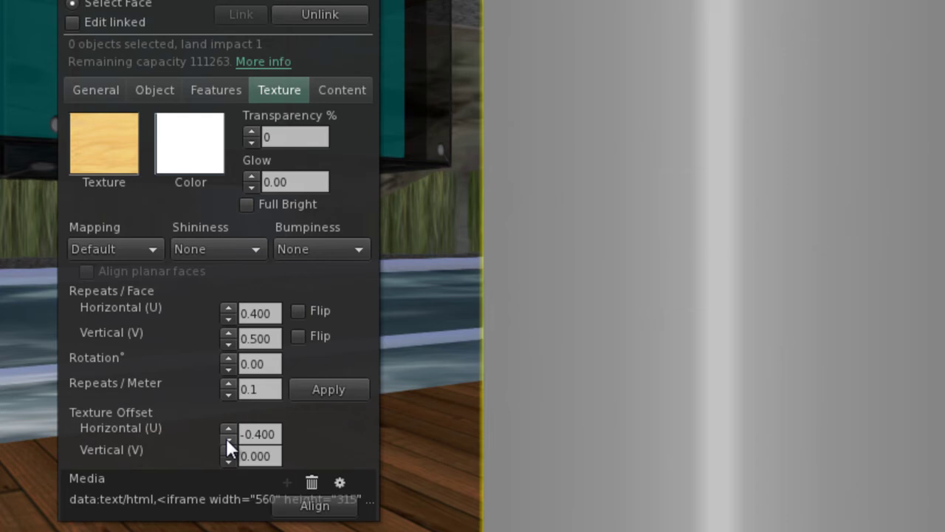
pyautogui.click(229, 429)
# Lower the front face's vertical texture offset until the video player fits on the panel.
pyautogui.click(229, 461)
pyautogui.click(229, 460)
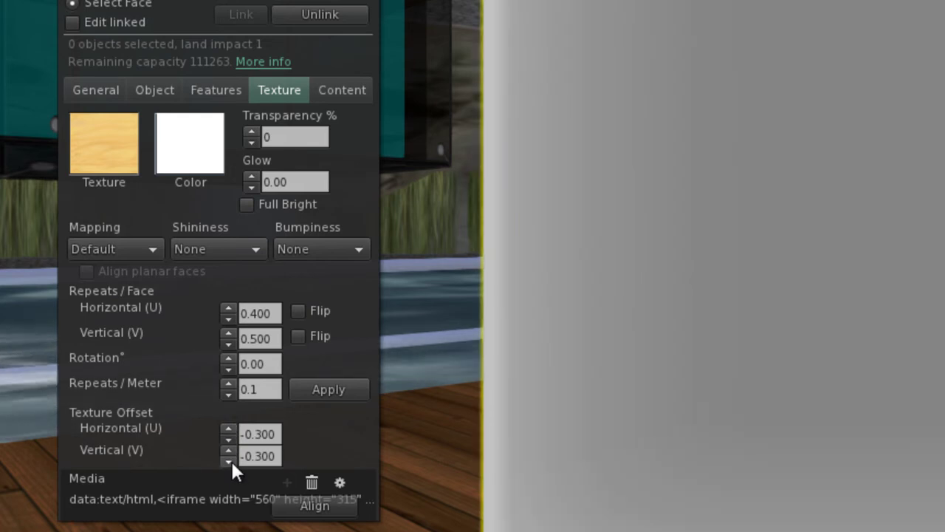
pyautogui.click(230, 460)
pyautogui.click(230, 460)
pyautogui.click(230, 460)
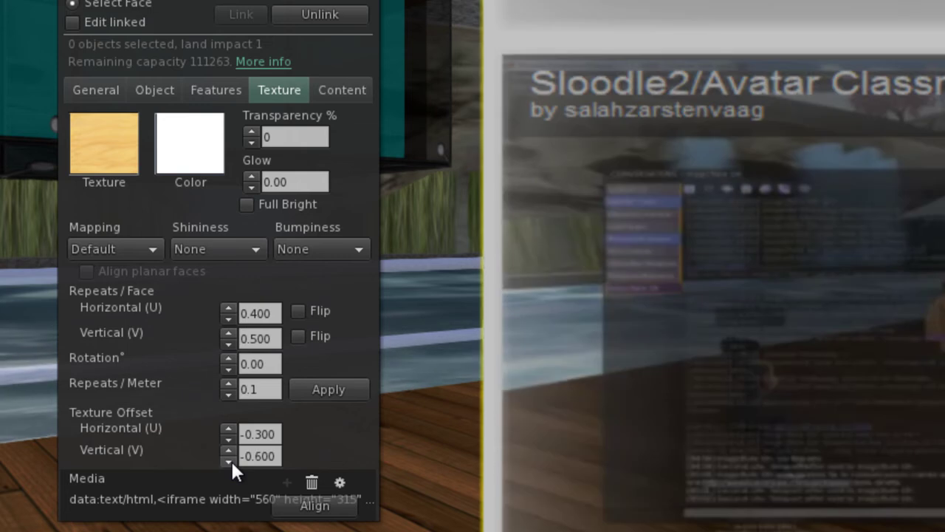
pyautogui.click(230, 459)
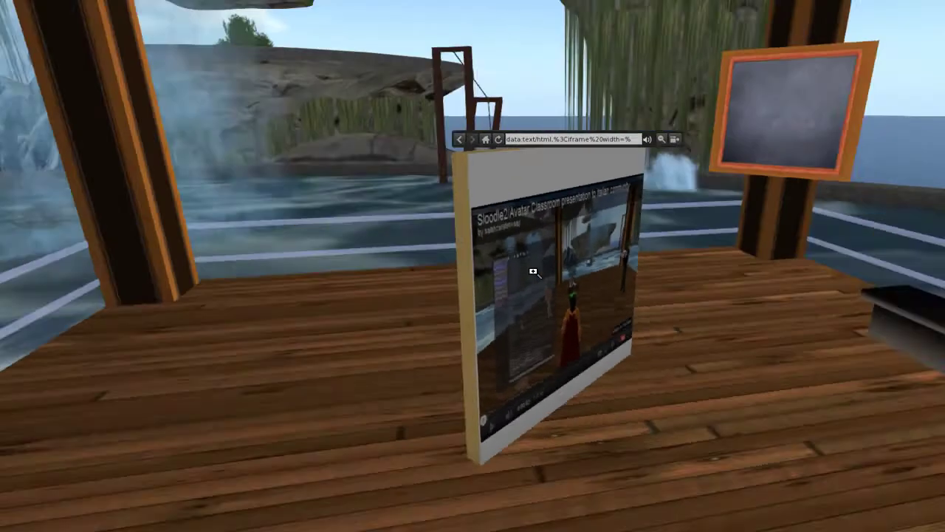
# Examine the video panel and the surrounding classroom platforms from several camera angles.
pyautogui.moveTo(533, 272)
pyautogui.keyDown('alt'); pyautogui.mouseDown()
pyautogui.moveTo(514, 270)
pyautogui.moveTo(540, 270)
pyautogui.moveTo(531, 271)
pyautogui.mouseUp(); pyautogui.keyUp('alt')
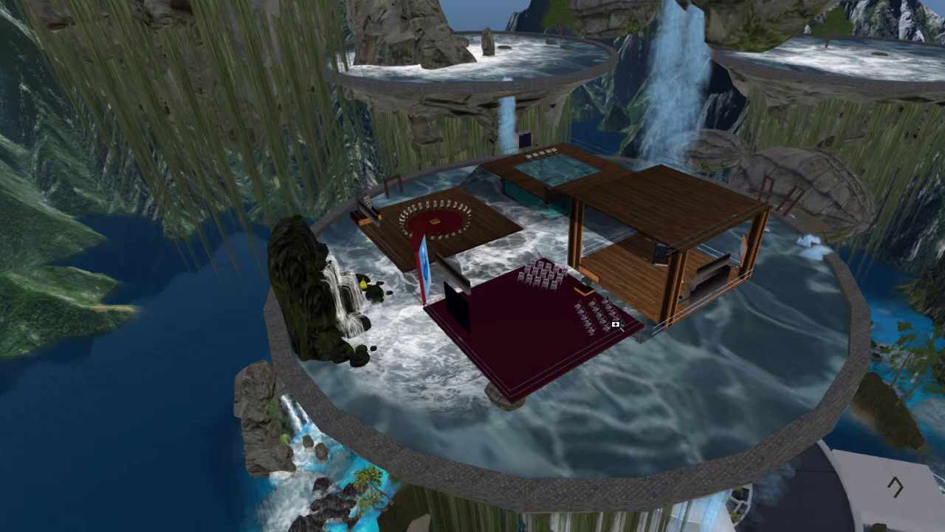
pyautogui.keyDown('alt'); pyautogui.click(634, 271); pyautogui.keyUp('alt')
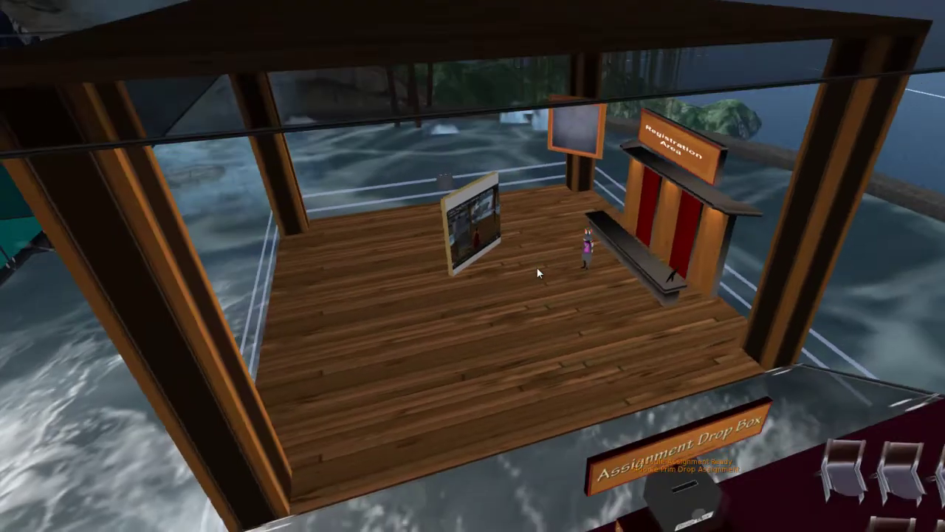
pyautogui.moveTo(538, 268)
pyautogui.mouseDown()
pyautogui.moveTo(549, 269)
pyautogui.moveTo(545, 279)
pyautogui.moveTo(532, 265)
pyautogui.mouseUp()
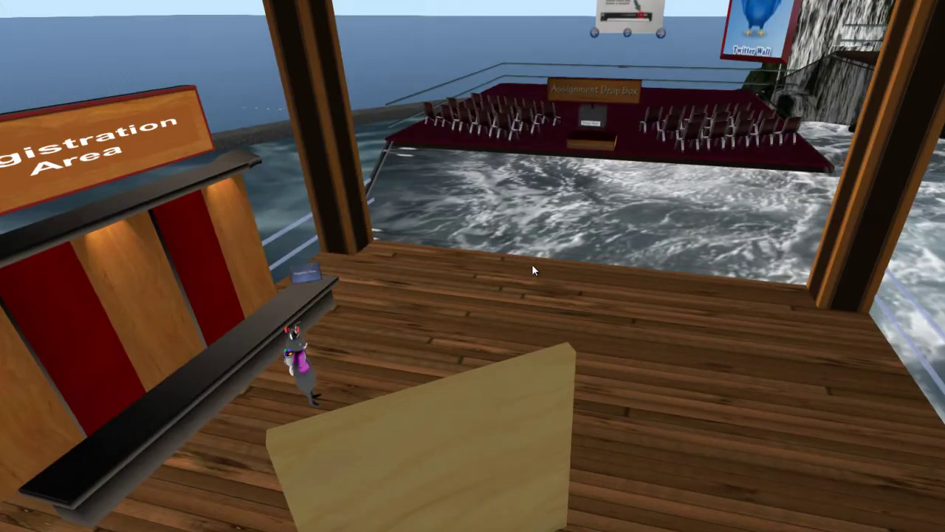
# Return the camera to the avatar and walk past the Assignment Drop Box onto the red presentation platform.
pyautogui.press('Escape')
pyautogui.press('Right')
pyautogui.press('Up')
pyautogui.press('Left')
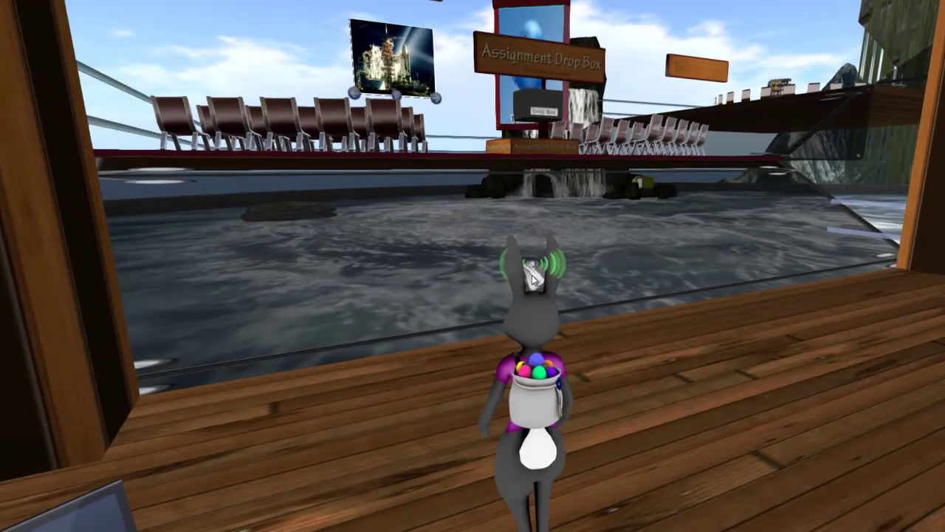
pyautogui.press('Up')
pyautogui.press('Left')
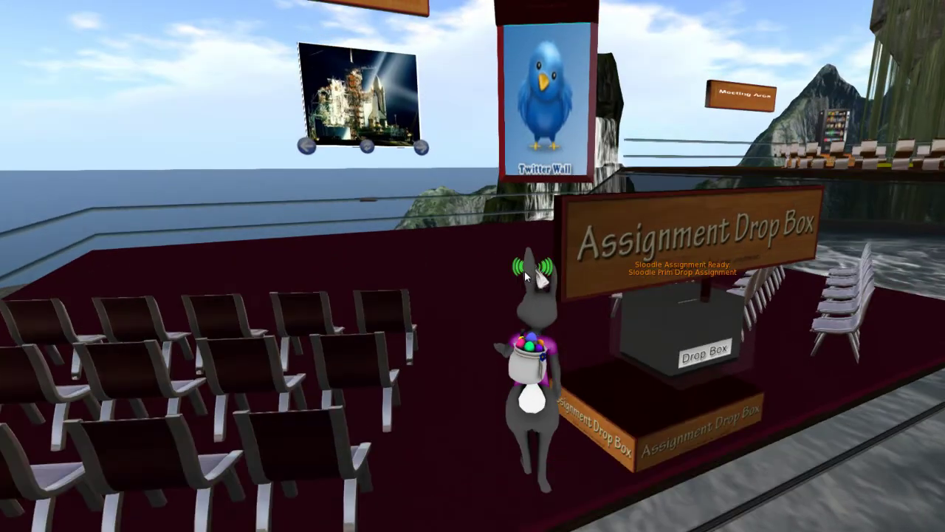
pyautogui.press('Up')
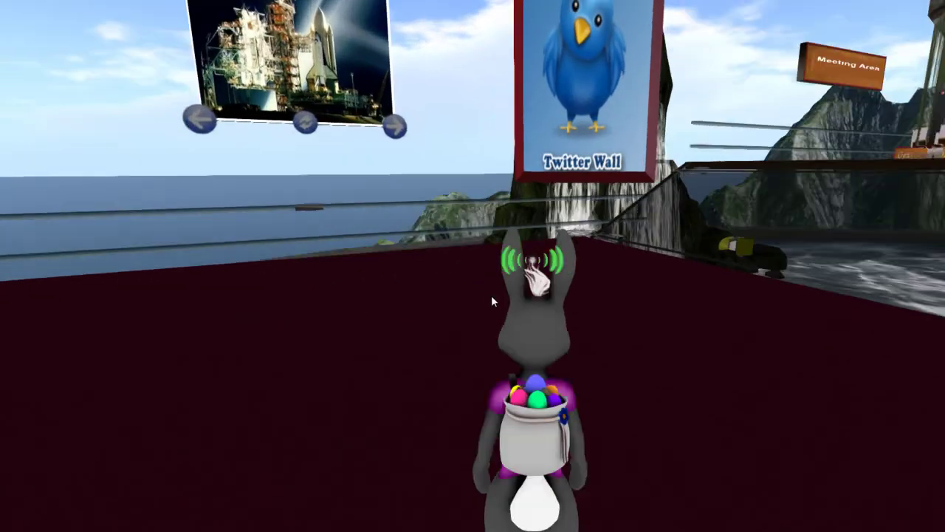
# Turn the avatar away from the Twitter Wall and move across the water to the Meeting Area deck.
pyautogui.scroll(-5, 492, 297)
pyautogui.press('Right')
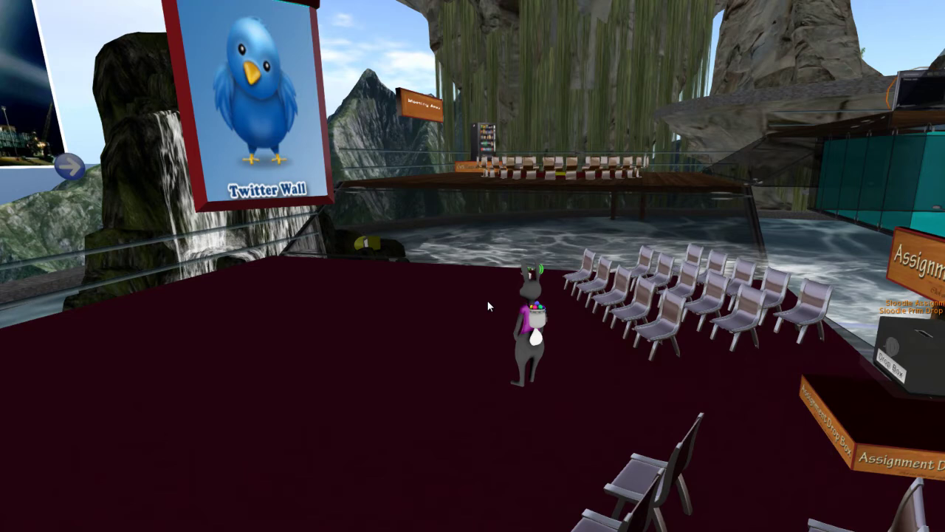
pyautogui.press('Up')
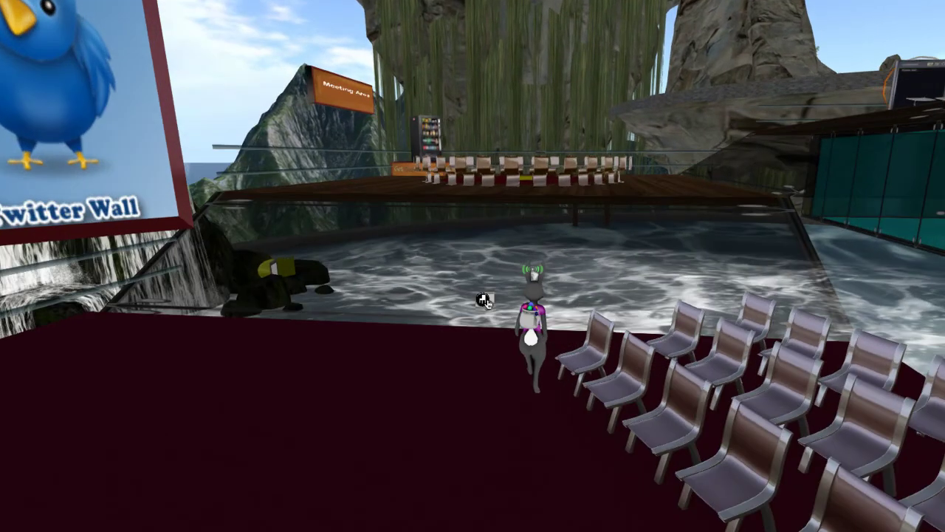
pyautogui.press('Up')
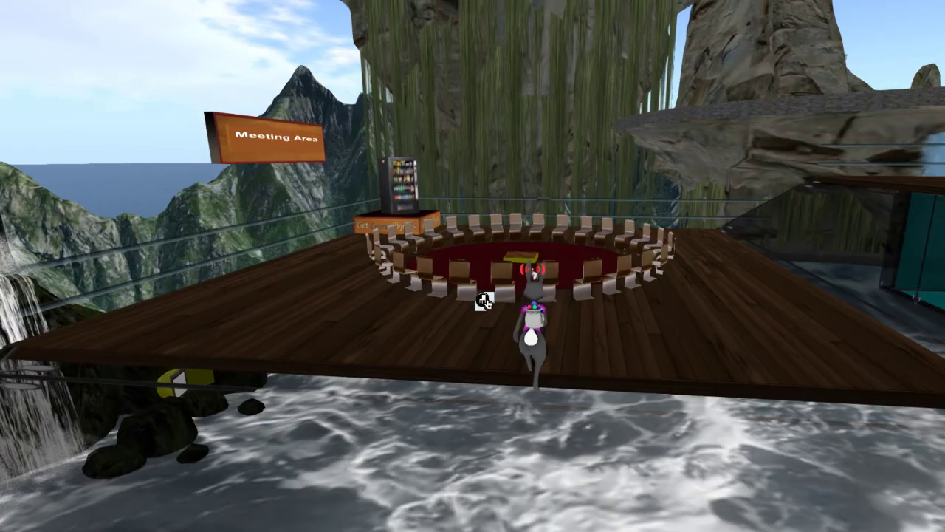
pyautogui.press('Up')
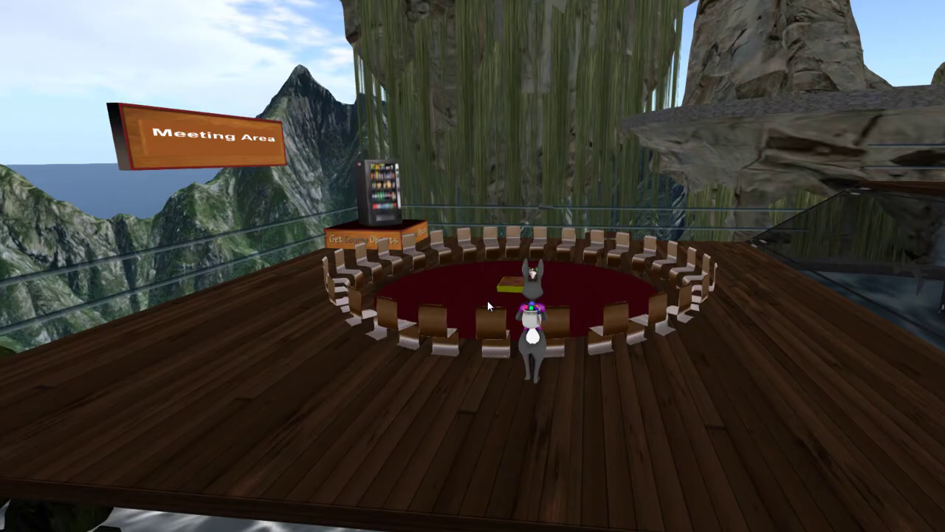
# Examine the ring of chairs and the object at its center in the Meeting Area from above.
pyautogui.press('Right')
pyautogui.press('Right')
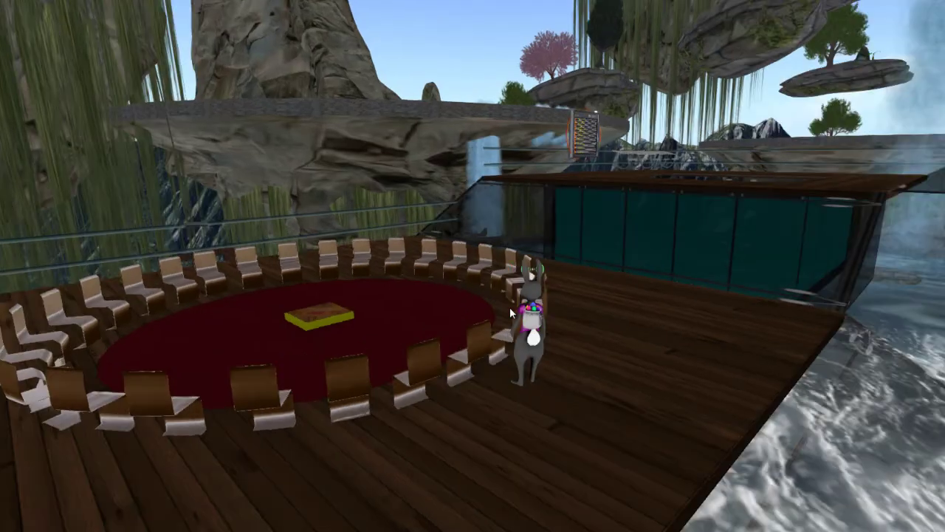
pyautogui.keyDown('alt'); pyautogui.click(332, 316); pyautogui.keyUp('alt')
pyautogui.moveTo(551, 273); pyautogui.dragTo(535, 273)
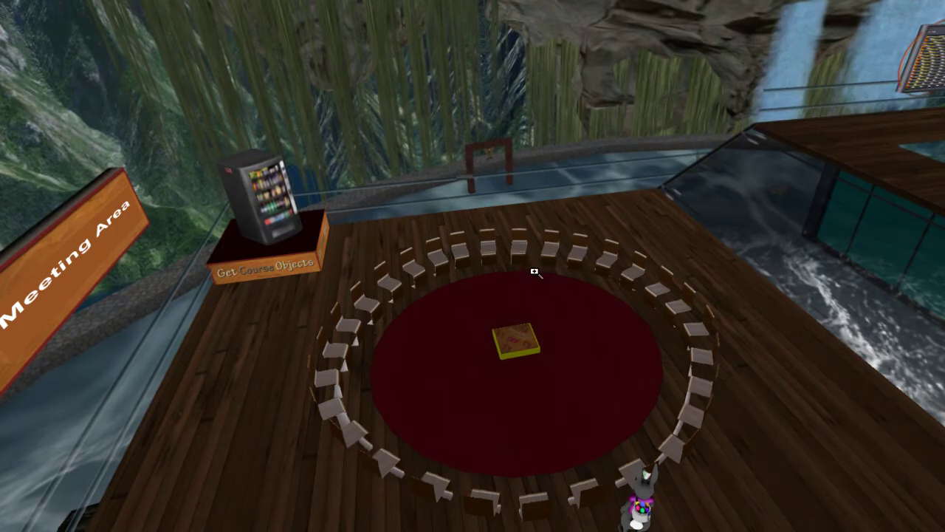
pyautogui.press('Escape')
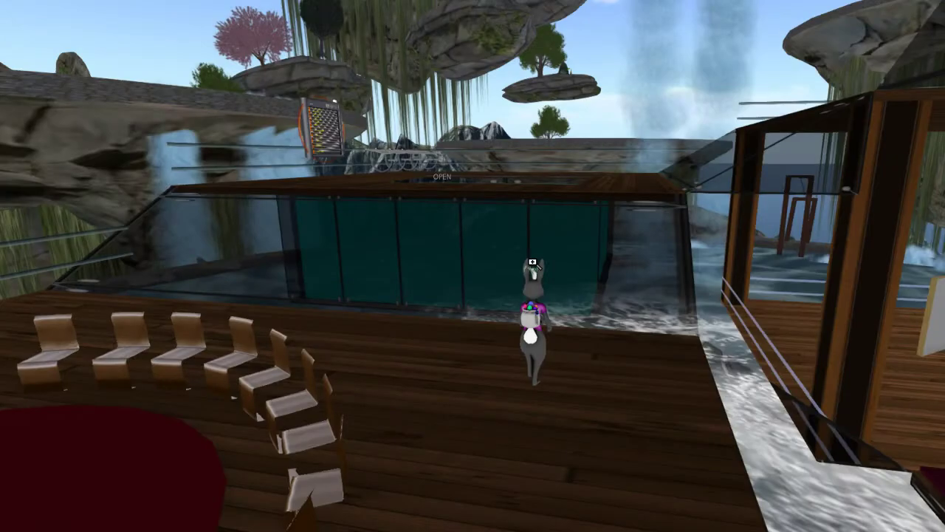
# Fly the avatar to the pool deck by the scoreboard and sit on the nearest SLOODLE Quiz Chair.
pyautogui.press('Up')
pyautogui.press('Left')
pyautogui.press('pageup')
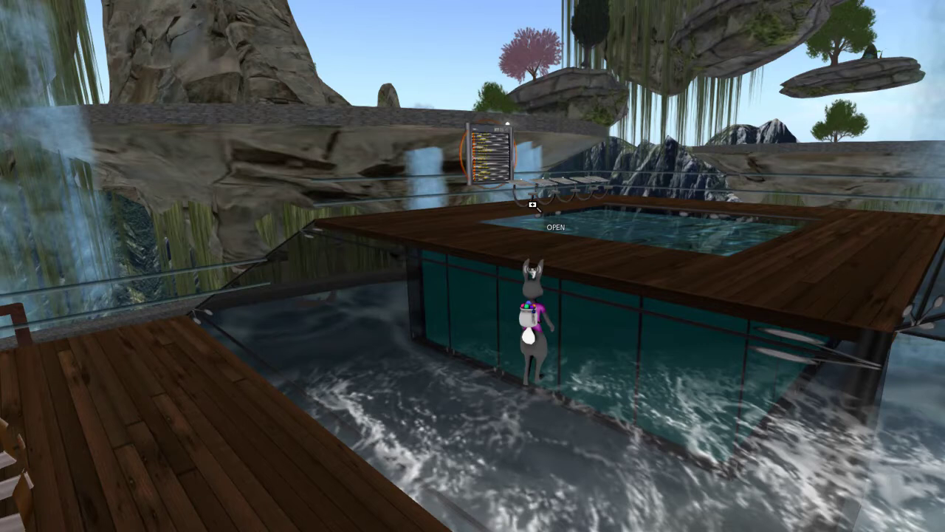
pyautogui.press('pageup')
pyautogui.press('Up')
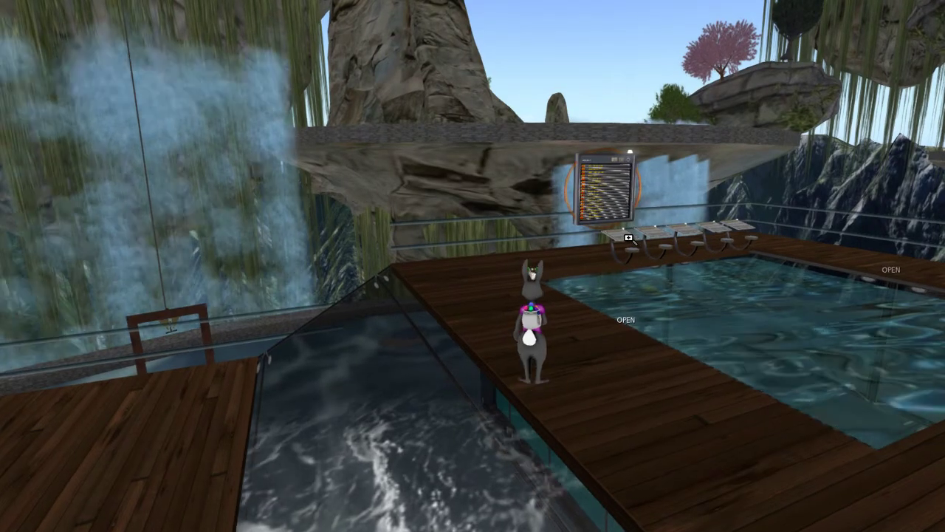
pyautogui.click(626, 235)
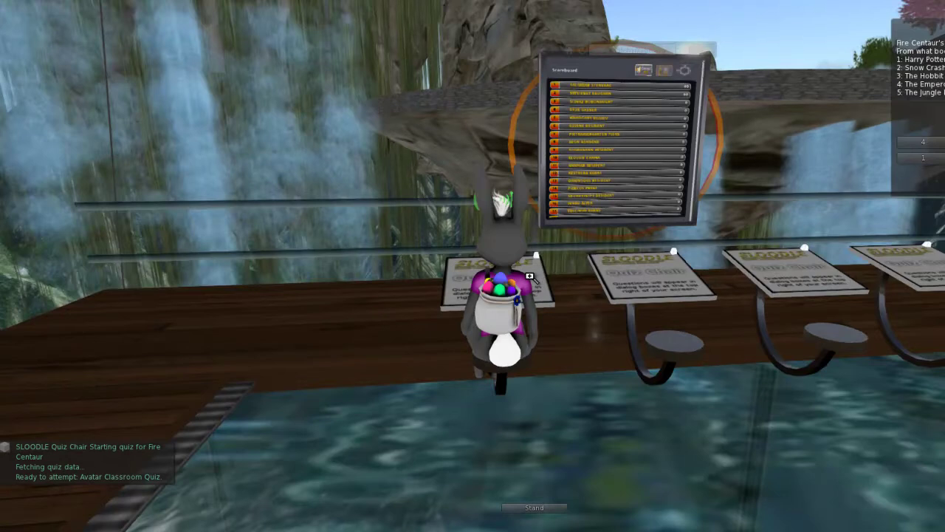
# Examine the quiz chairs and the scoreboard from different camera angles and distances.
pyautogui.moveTo(530, 276); pyautogui.dragTo(532, 268)
pyautogui.moveTo(502, 155); pyautogui.dragTo(534, 269)
pyautogui.scroll(-2, 532, 270)
pyautogui.scroll(-6, 534, 270)
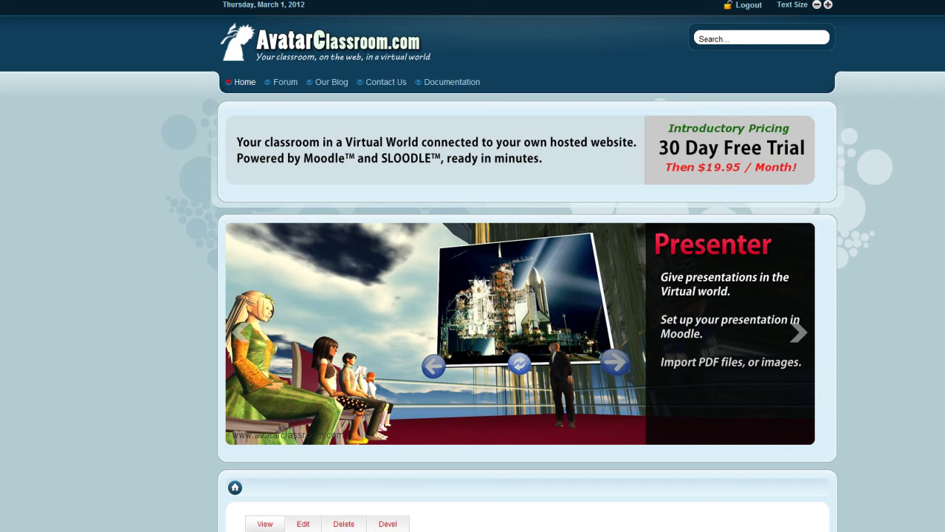